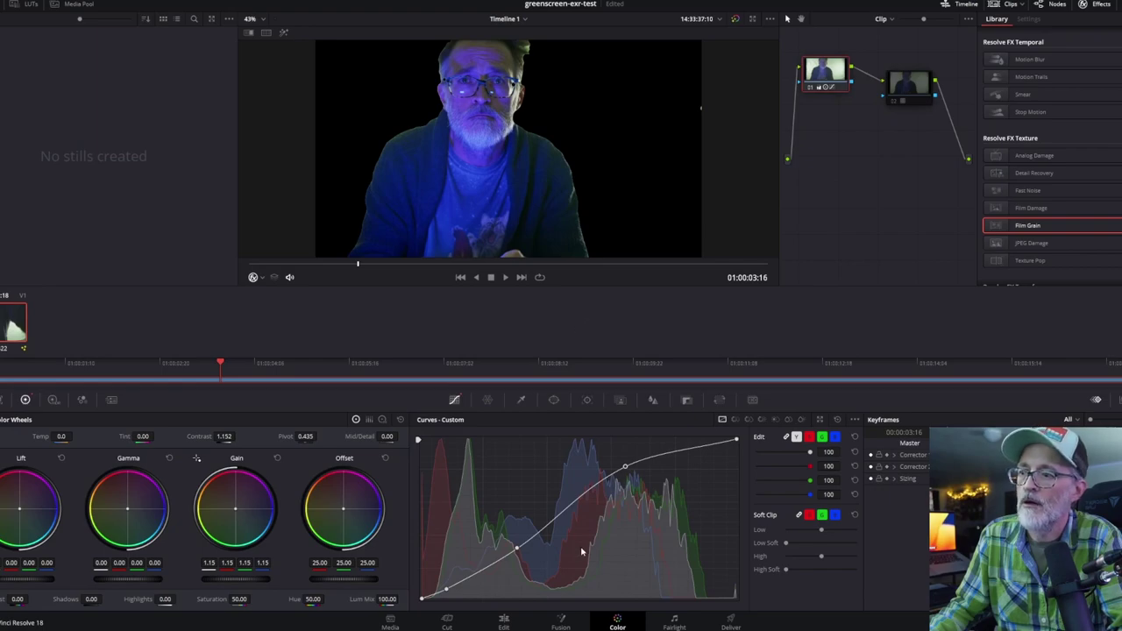
# Examine the green-screen keying node chain on the Fusion page, from MediaIn1 through HSLKeyer1 to MediaOut1
pyautogui.click(560, 621)
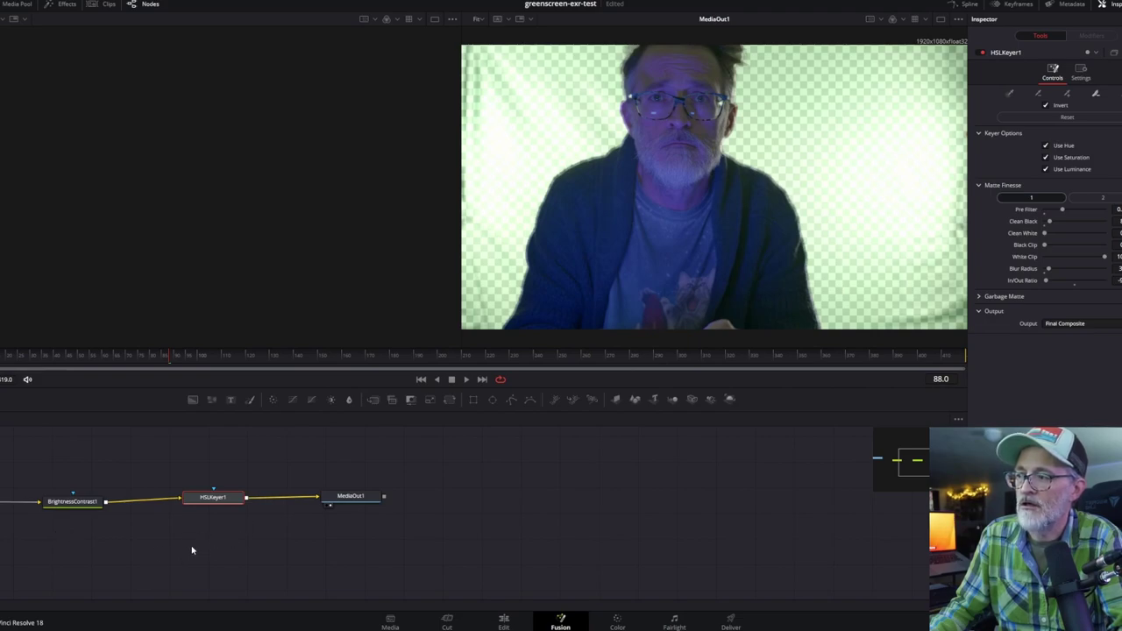
pyautogui.click(267, 534)
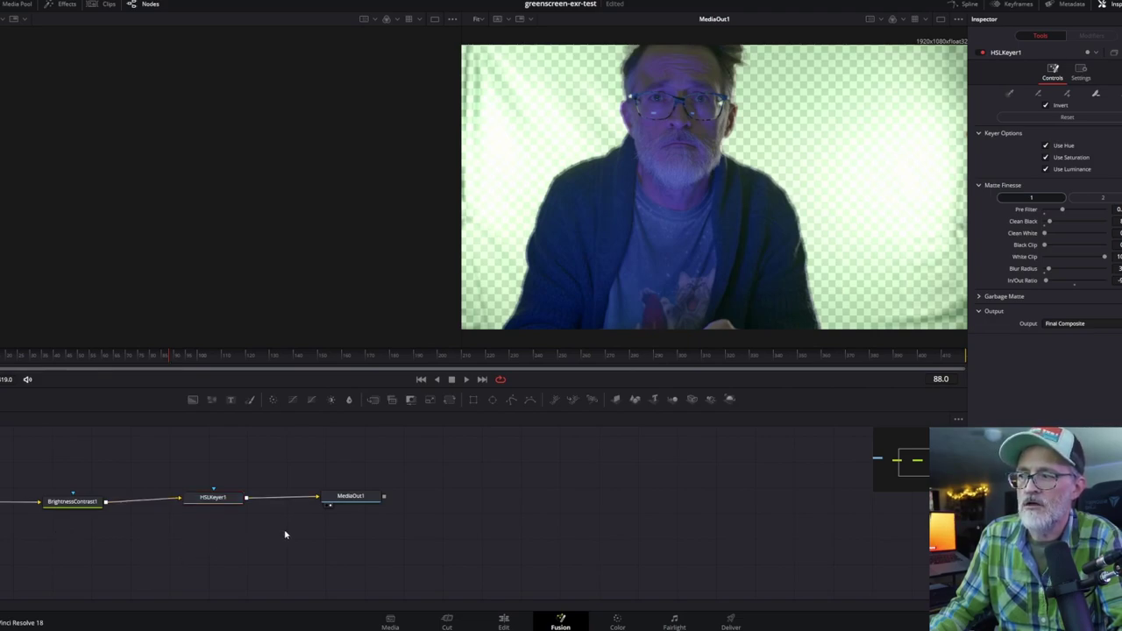
pyautogui.click(918, 468)
pyautogui.hotkey('ctrl', 's')
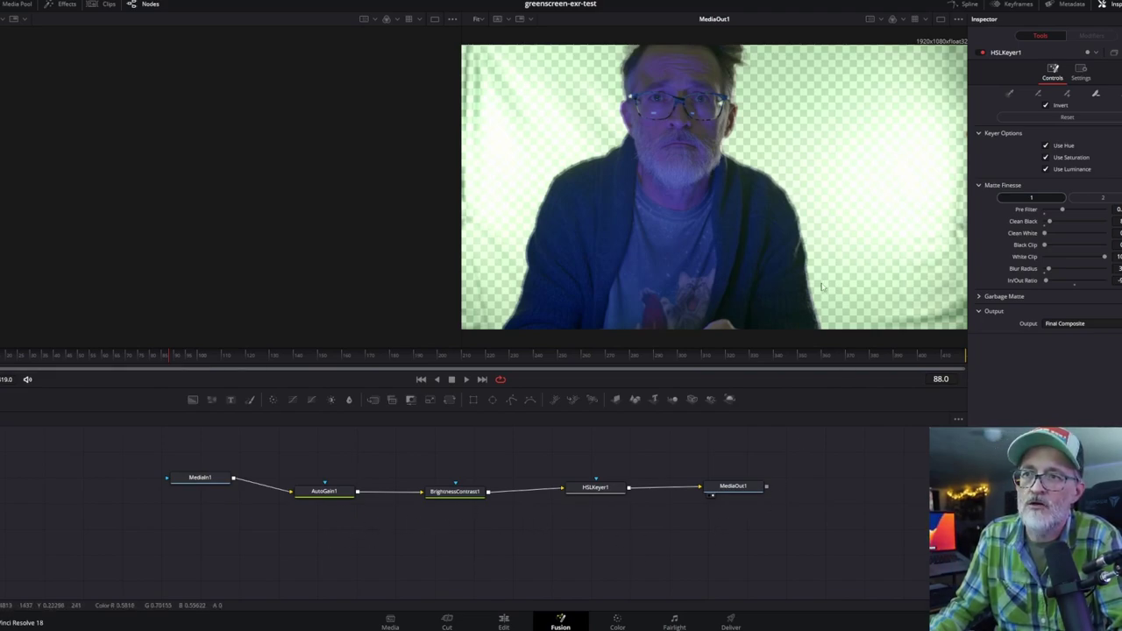
# Go to the Deliver page and enable Export Alpha for the EXR, RGB half (No Compression) render
pyautogui.click(618, 620)
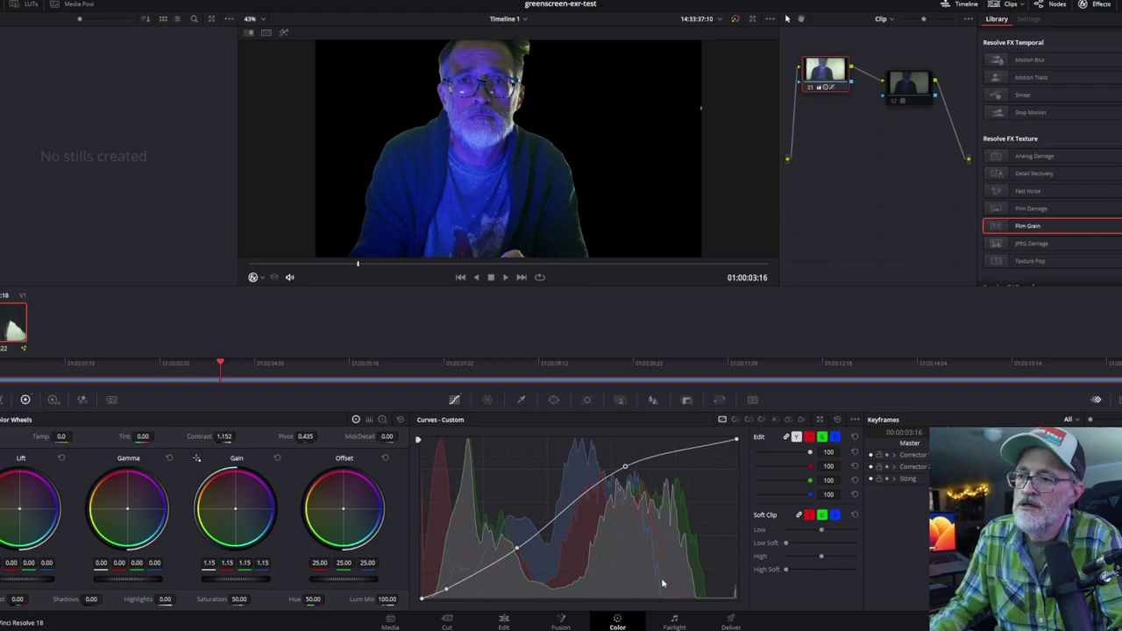
pyautogui.click(731, 622)
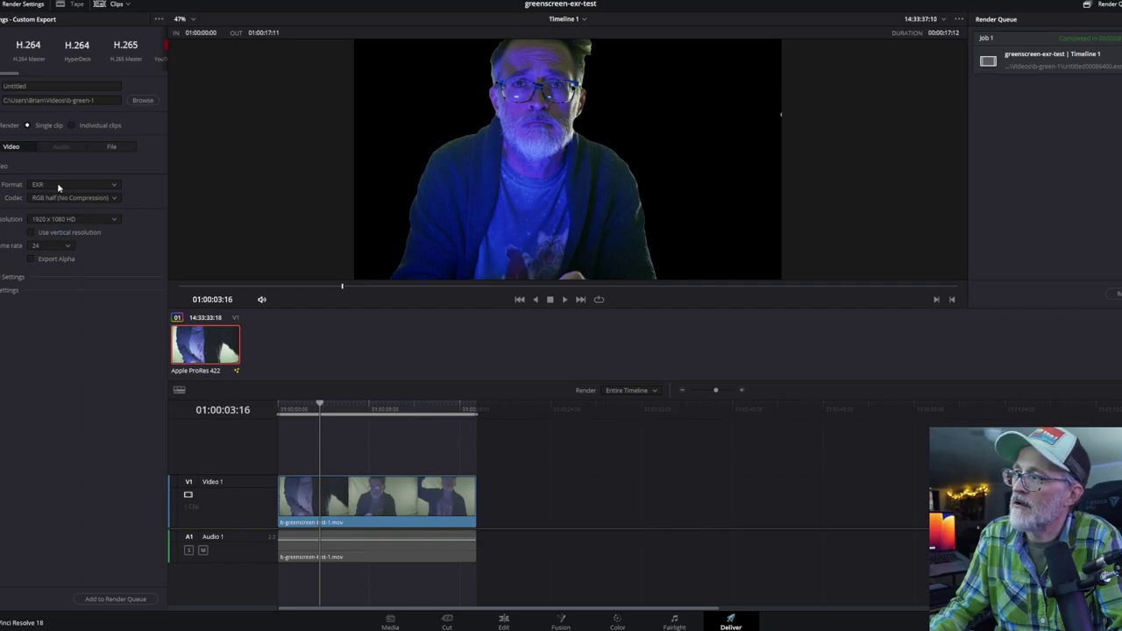
pyautogui.click(30, 259)
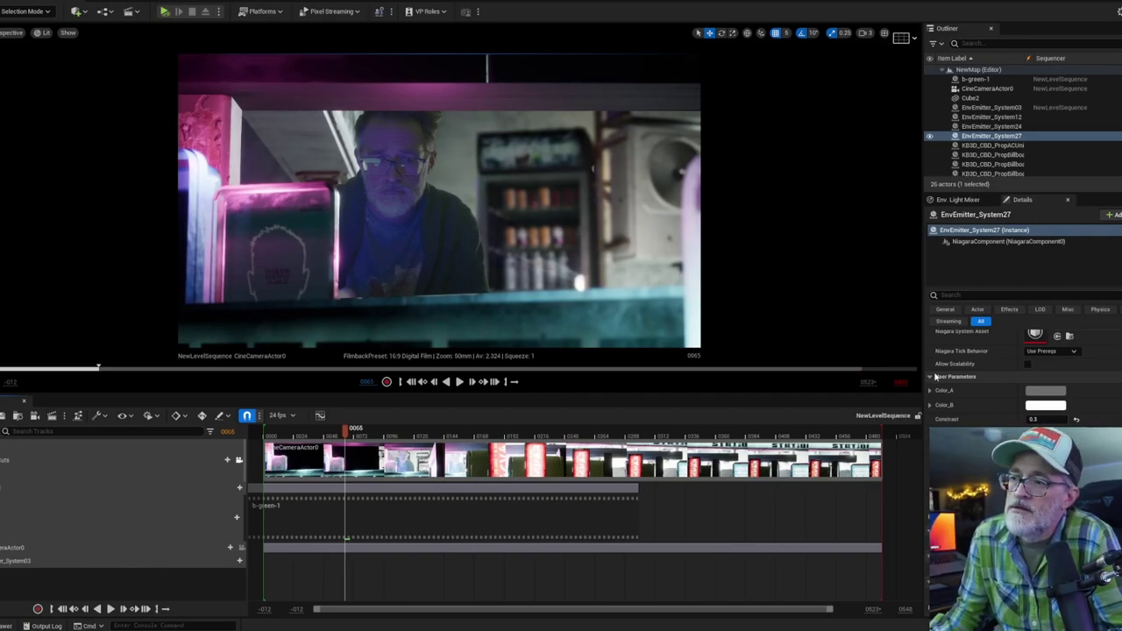
# In Unreal Engine, scrub the level sequence to frame 86 and look up the Media asset creation options for the Movies folder
pyautogui.moveTo(344, 433); pyautogui.dragTo(373, 455)
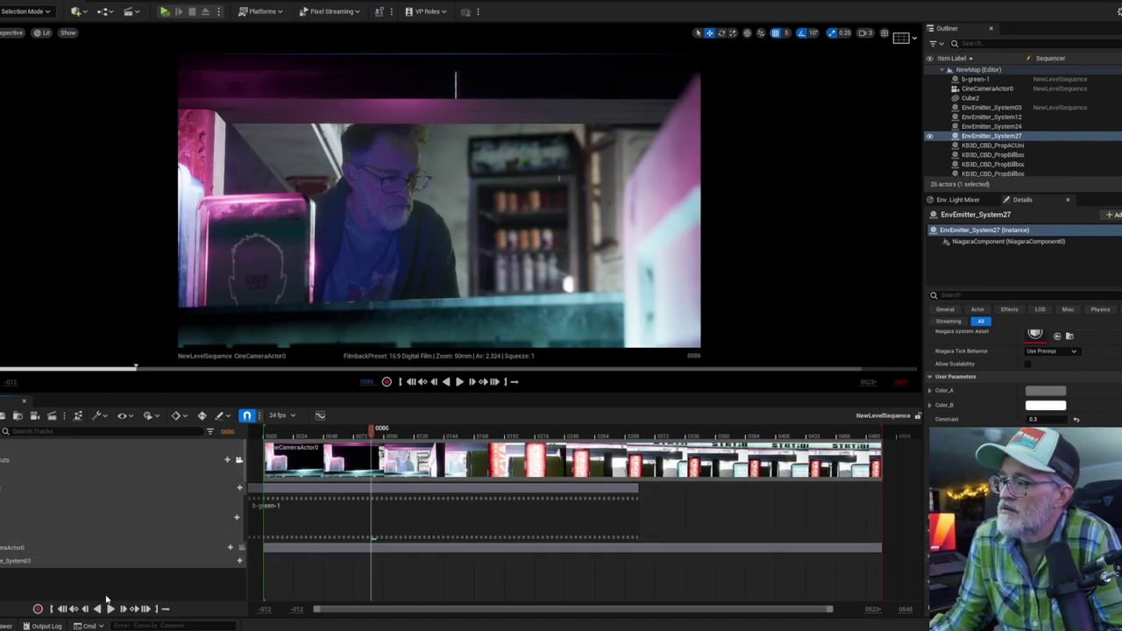
pyautogui.click(5, 625)
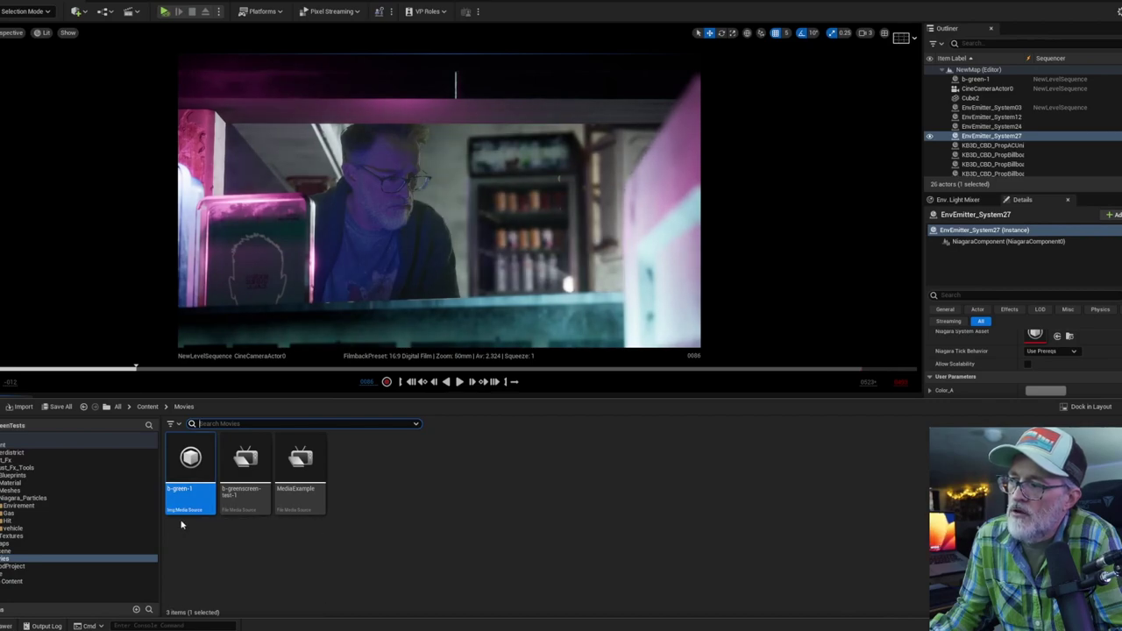
pyautogui.rightClick(223, 545)
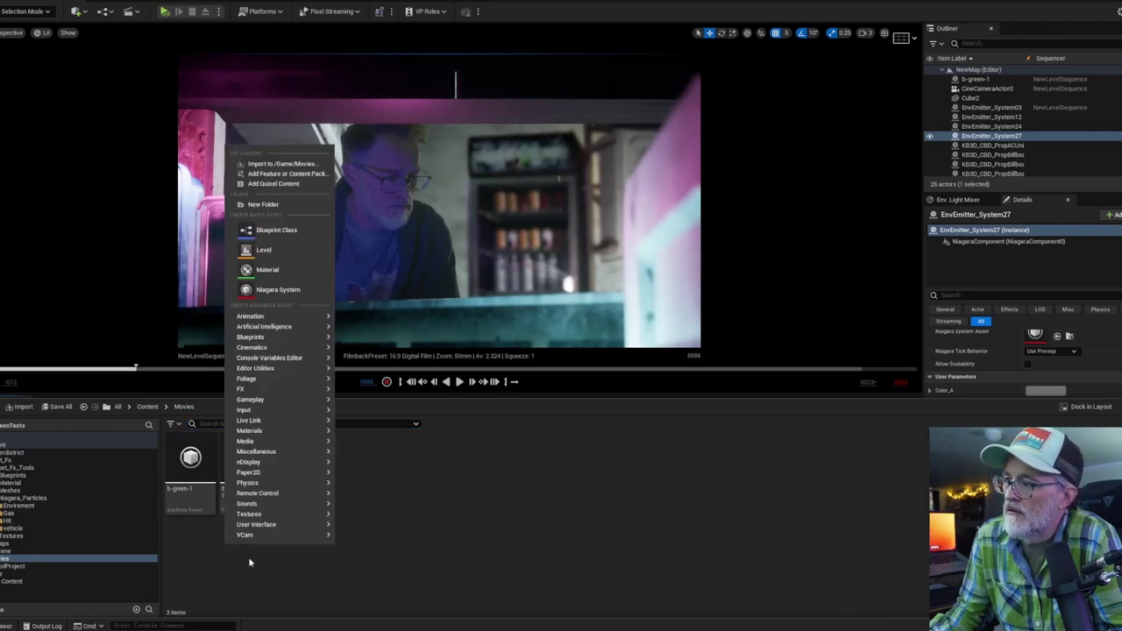
pyautogui.moveTo(276, 446)
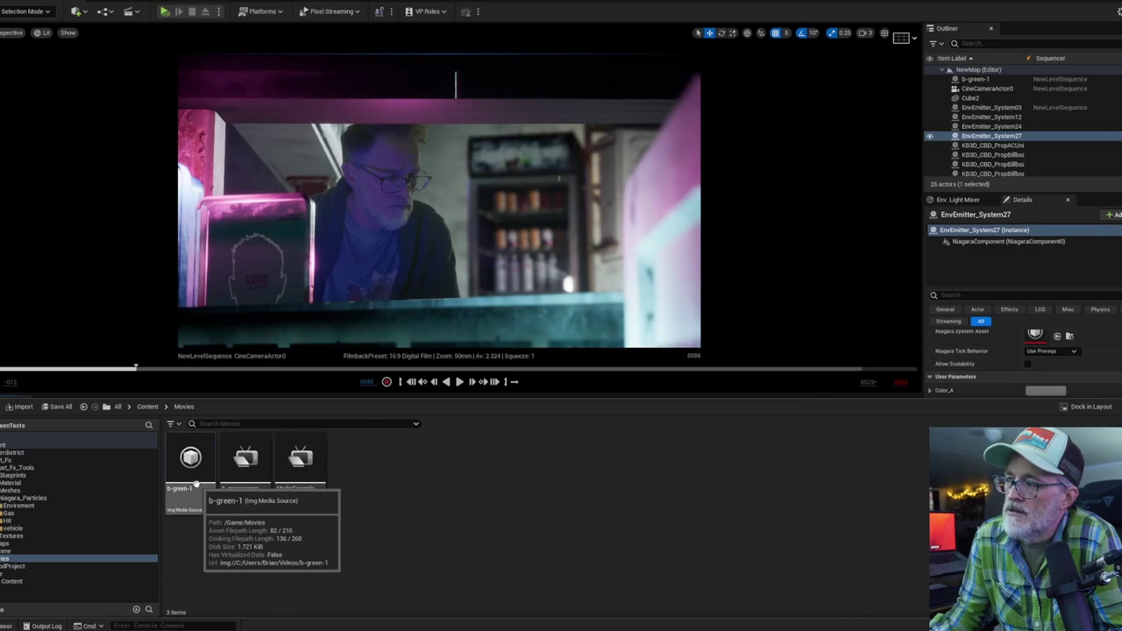
# Inspect the b-green-1 image media source and browse the EXR files at its sequence path, keeping its current settings
pyautogui.doubleClick(198, 489)
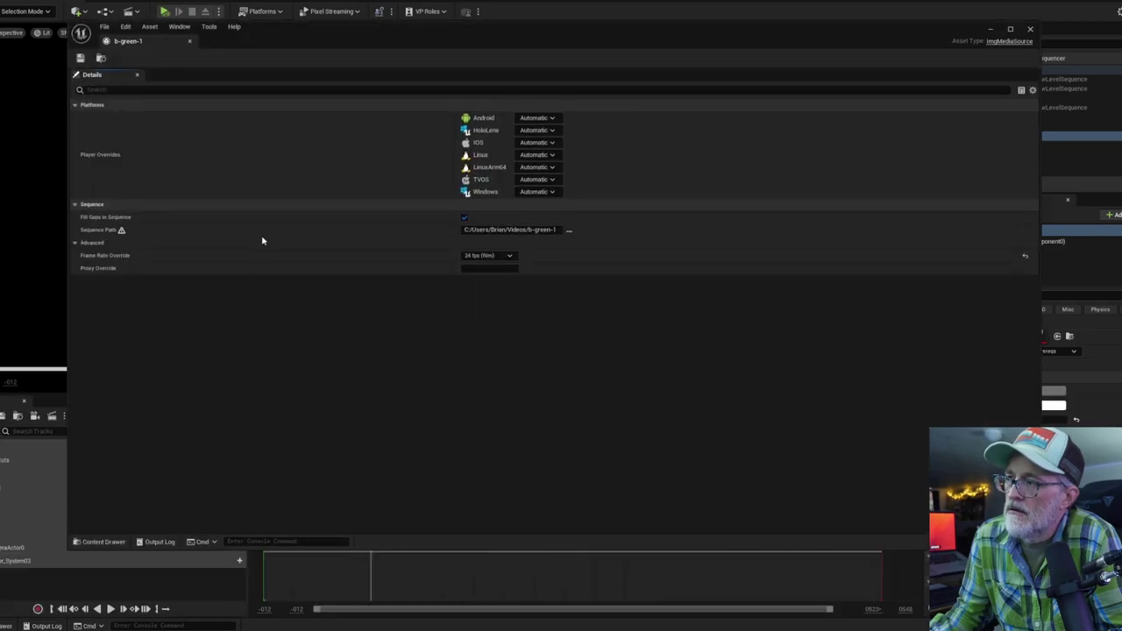
pyautogui.click(567, 229)
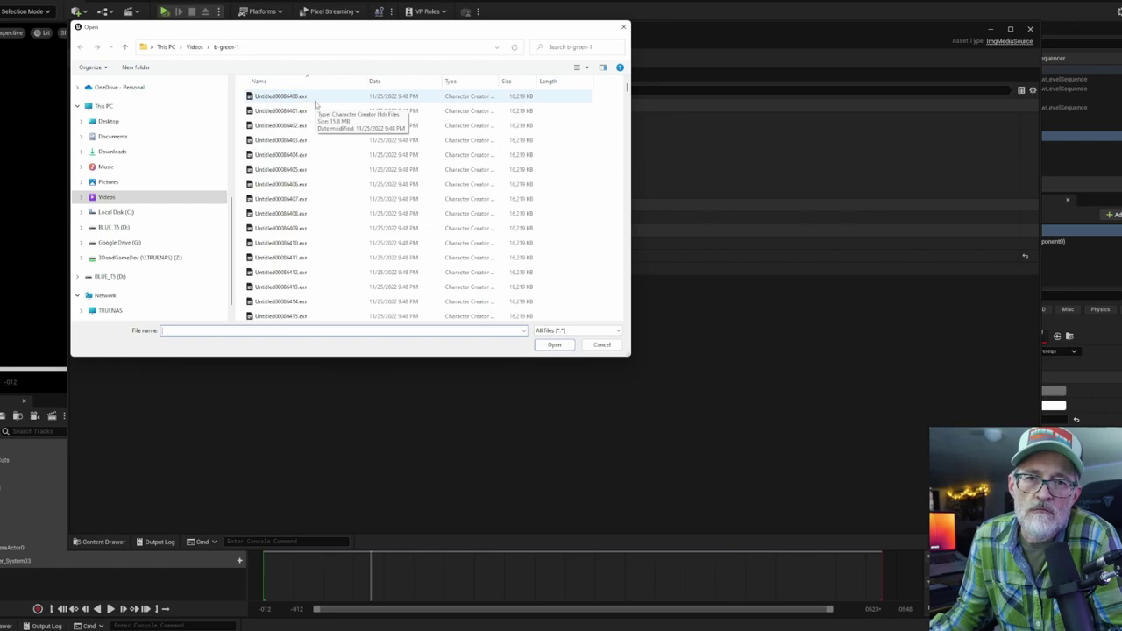
pyautogui.click(593, 346)
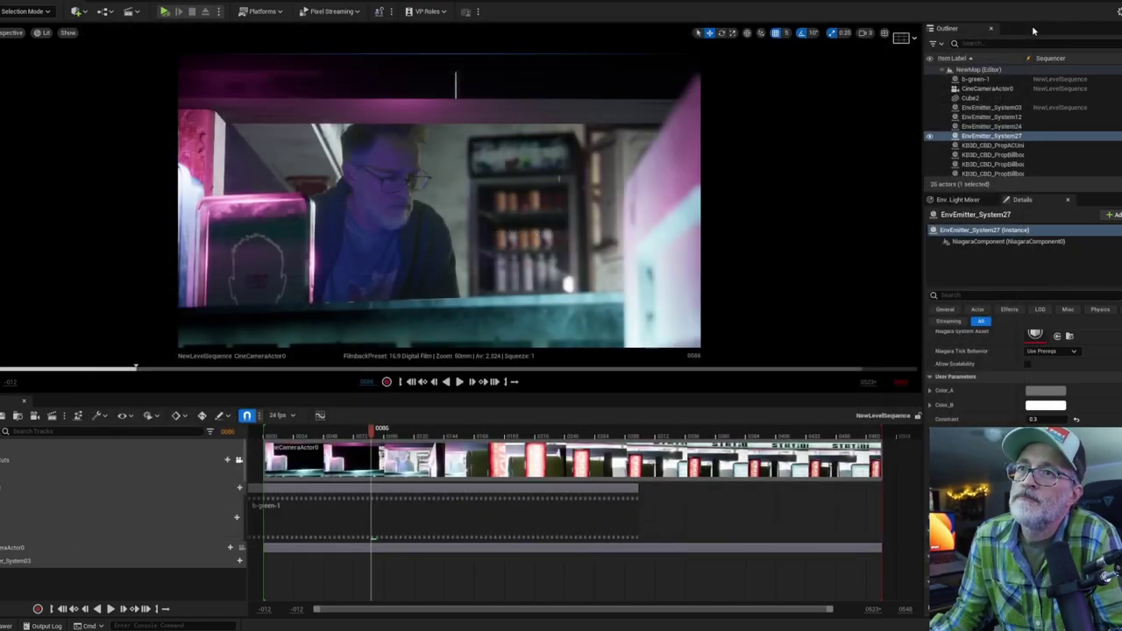
pyautogui.click(1031, 29)
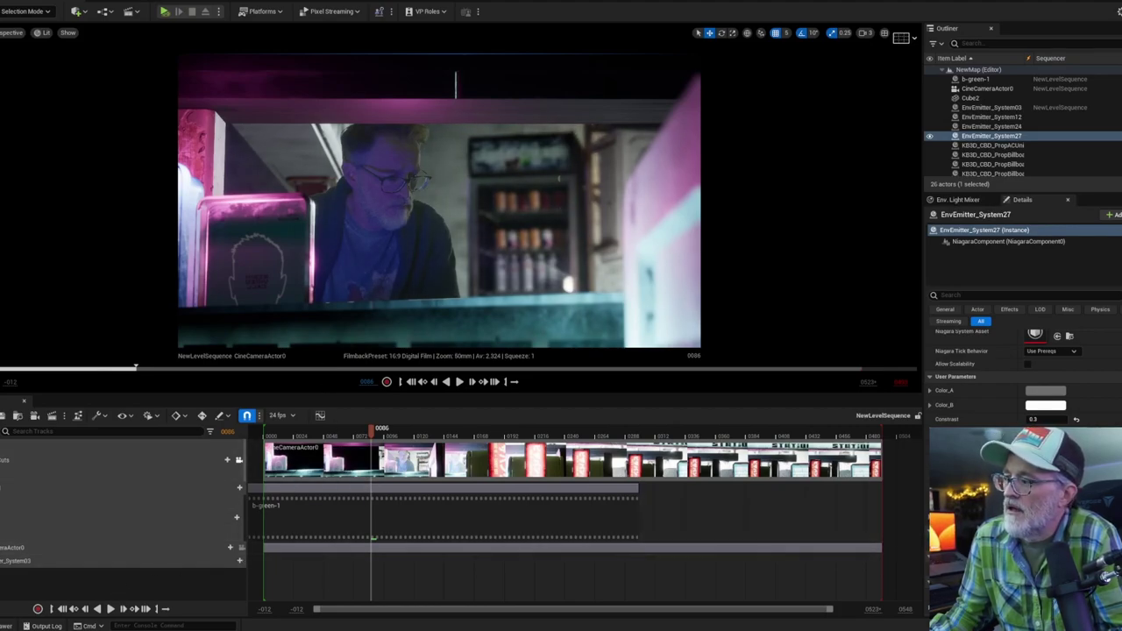
# Locate the b-green-1 image media source in the Movies content folder
pyautogui.click(8, 626)
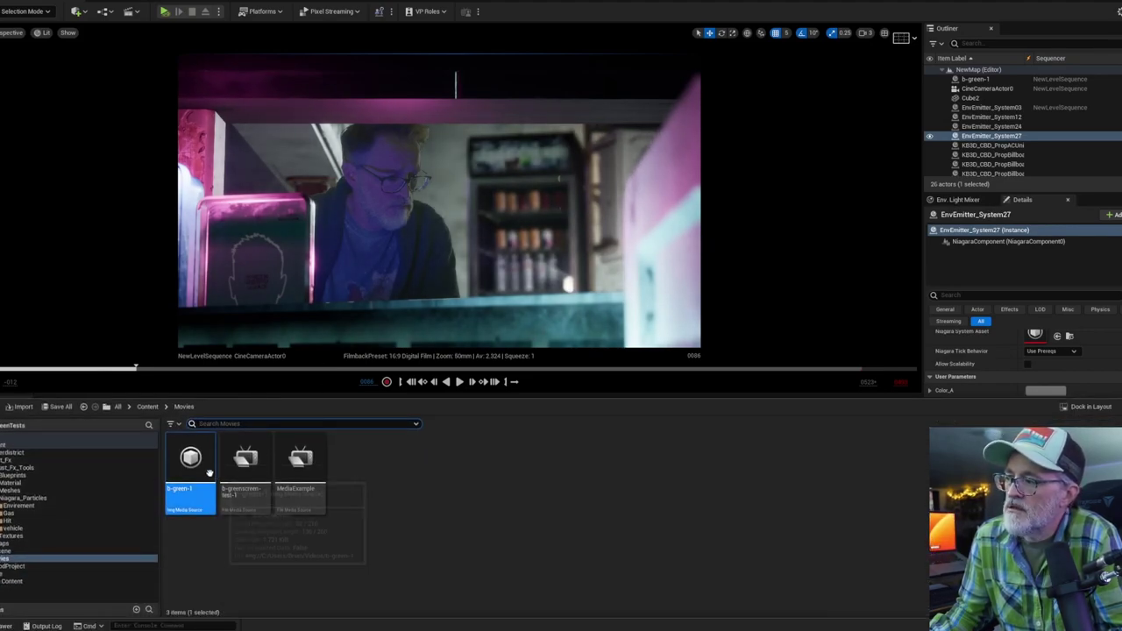
pyautogui.moveTo(188, 469)
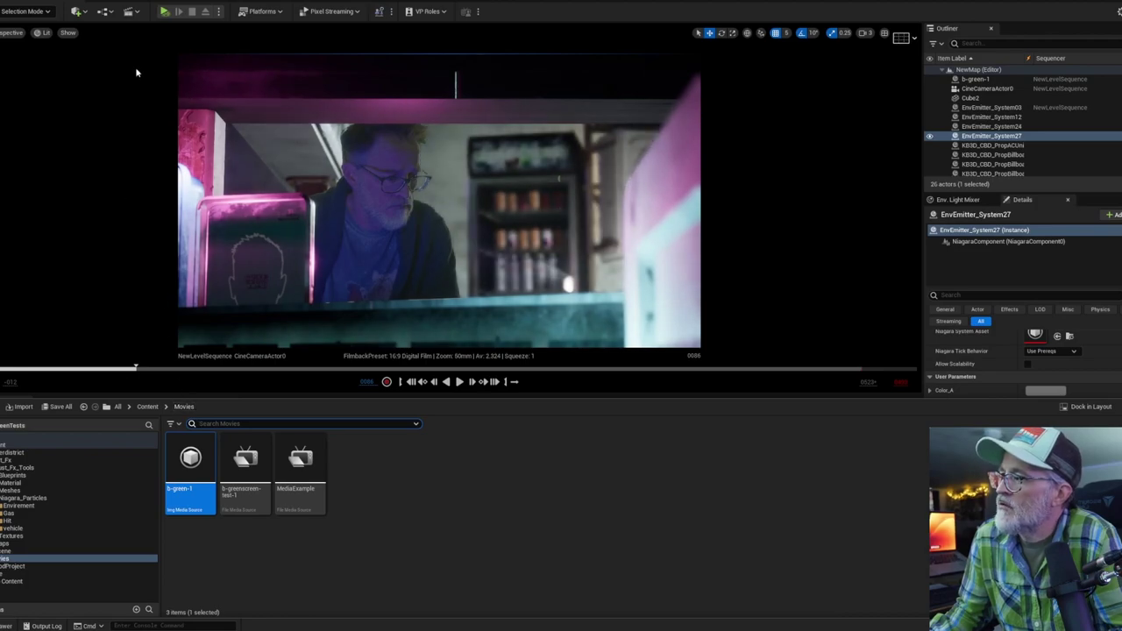
pyautogui.hotkey('ctrl', 'space')
# Switch to the default viewport and select the b-green-1 media plate behind the storefront counter
pyautogui.click(7, 34)
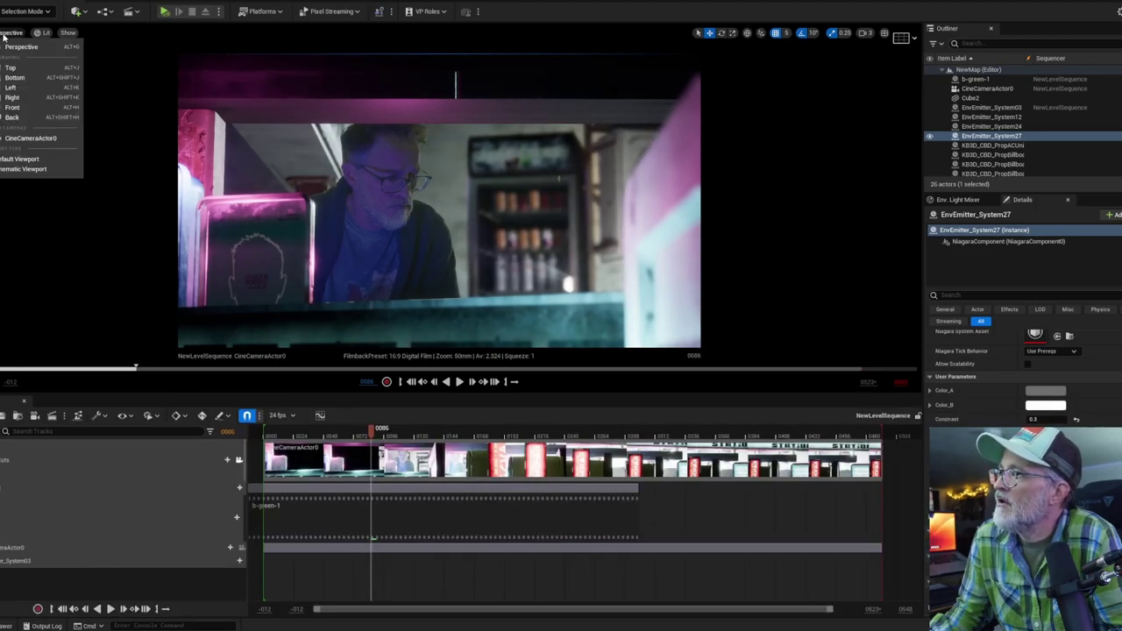
pyautogui.click(26, 163)
pyautogui.moveTo(460, 210); pyautogui.dragTo(357, 266, button='right')
pyautogui.click(531, 275)
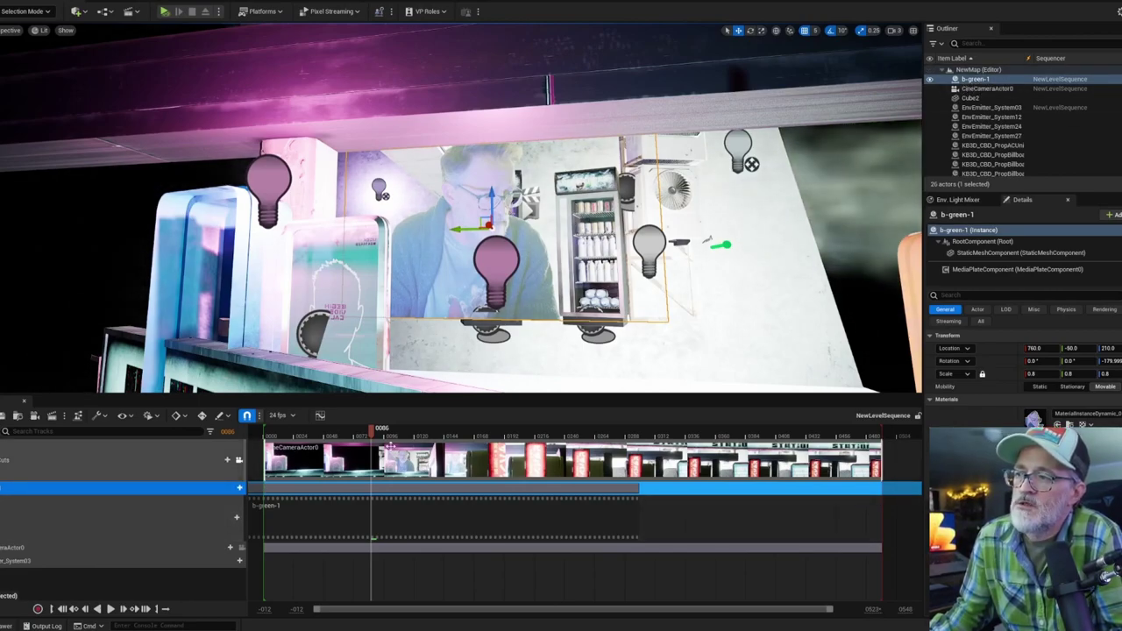
# Scrub the sequence to frame 56 and view the storefront set from outside in the cinematic viewport
pyautogui.moveTo(359, 431); pyautogui.dragTo(333, 430)
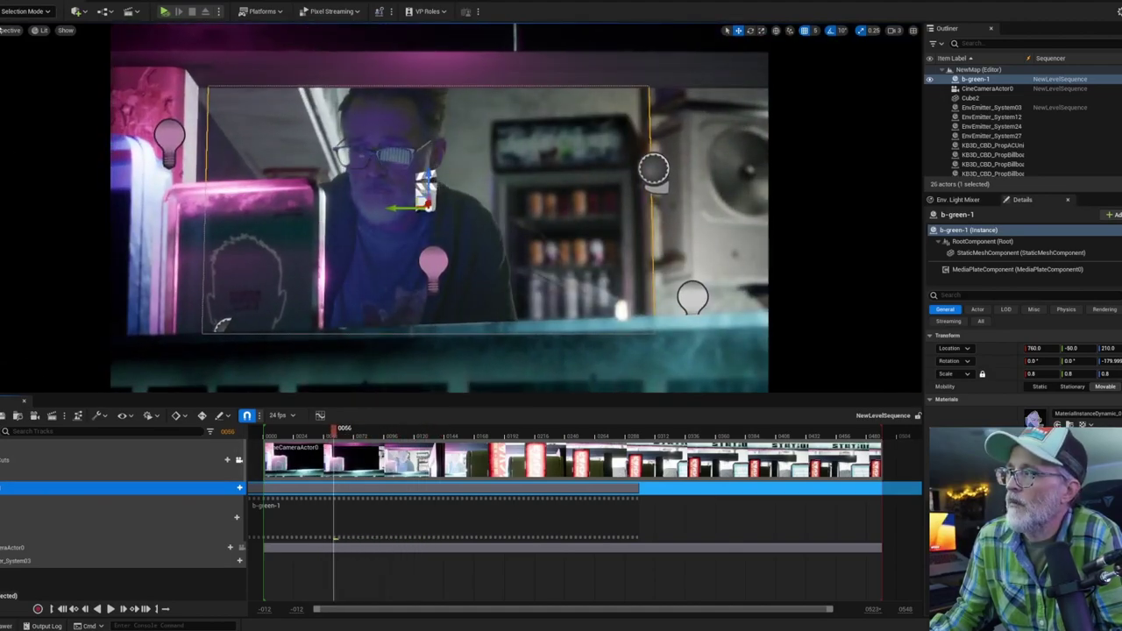
pyautogui.click(5, 30)
pyautogui.click(22, 166)
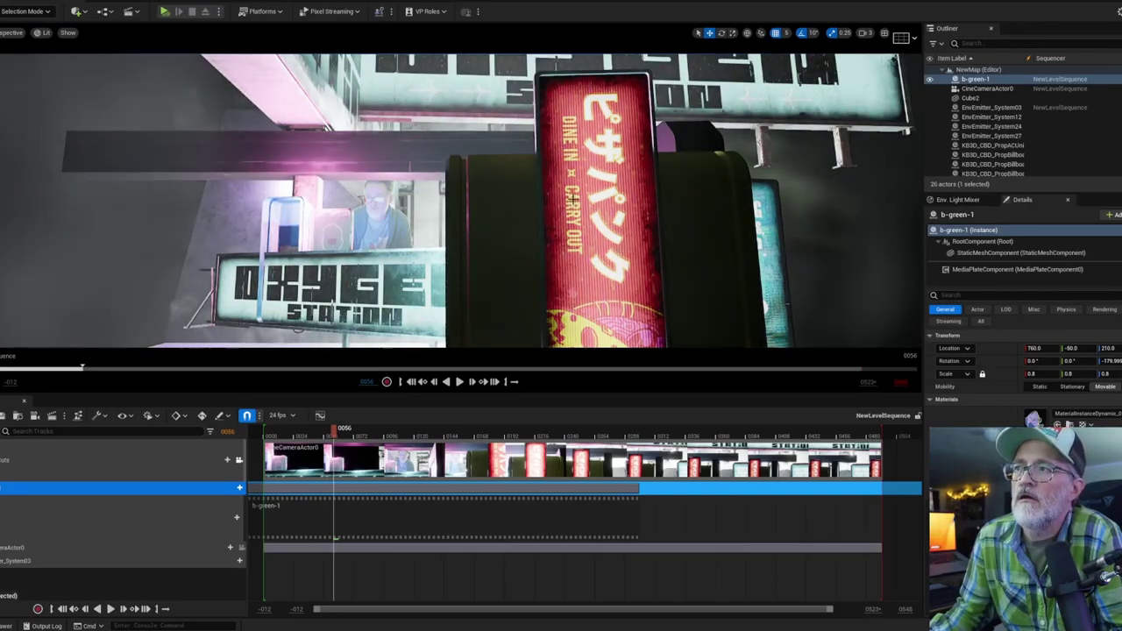
pyautogui.scroll(-4, 594, 202)
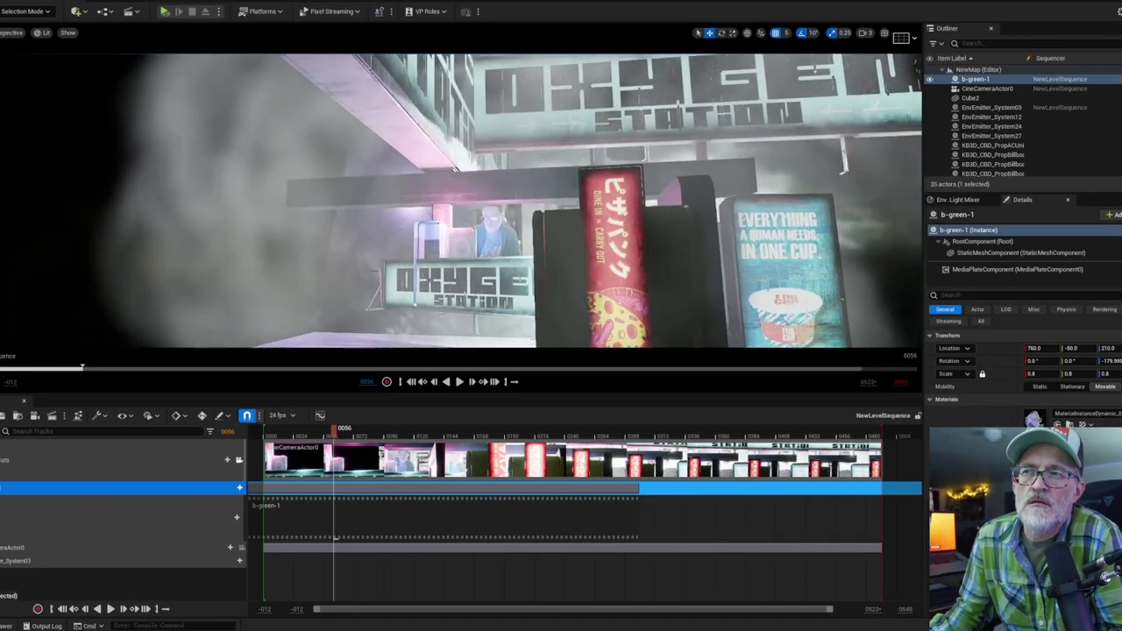
pyautogui.moveTo(593, 201); pyautogui.dragTo(562, 354, button='right')
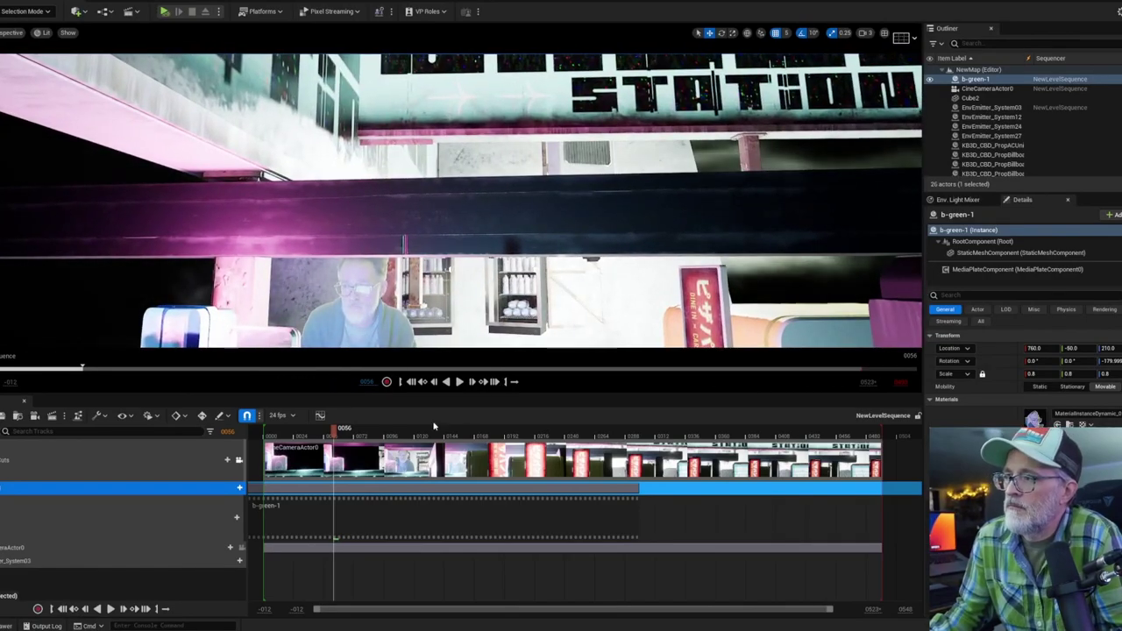
# Scrub the sequence back to frame 21 to view the shot through CineCameraActor0
pyautogui.click(302, 435)
pyautogui.moveTo(300, 435); pyautogui.dragTo(294, 436)
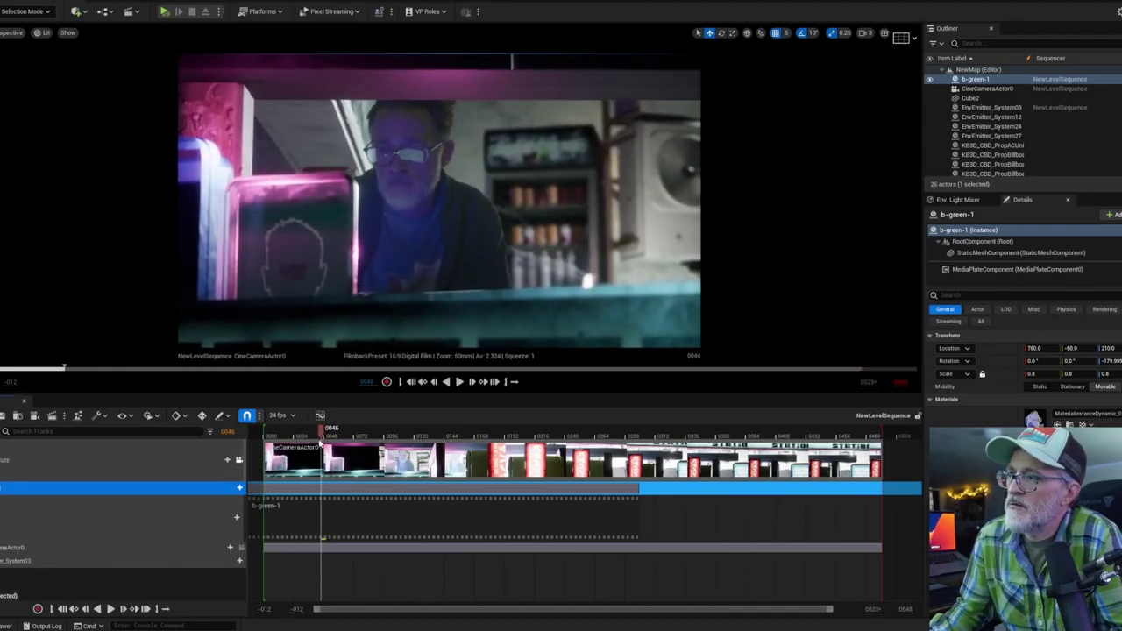
pyautogui.press('Left')
pyautogui.press('Left')
pyautogui.press('Left')
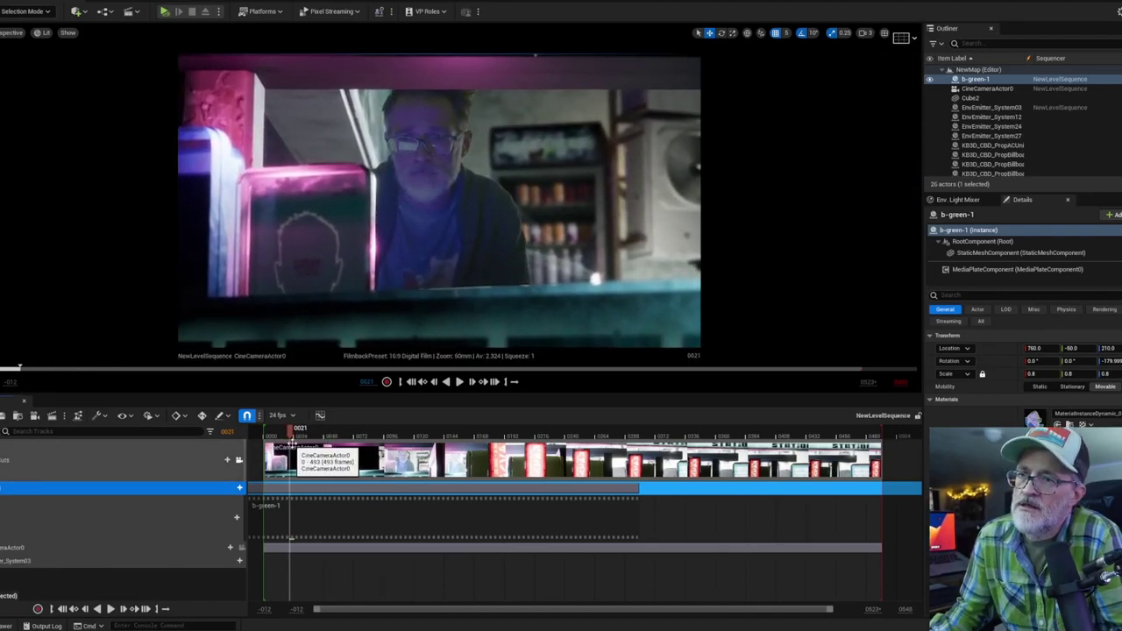
# Examine CineCameraActor0's lens, focus and exposure settings, and scrub the sequence to frame 50
pyautogui.click(987, 88)
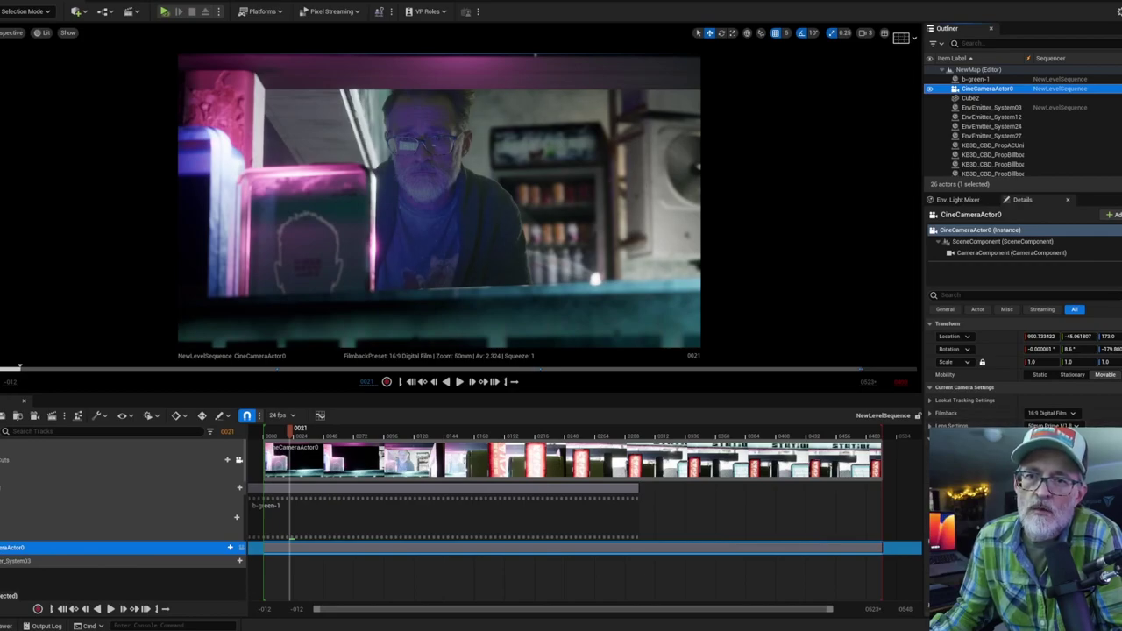
pyautogui.scroll(-1, 1021, 350)
pyautogui.scroll(-2, 1020, 368)
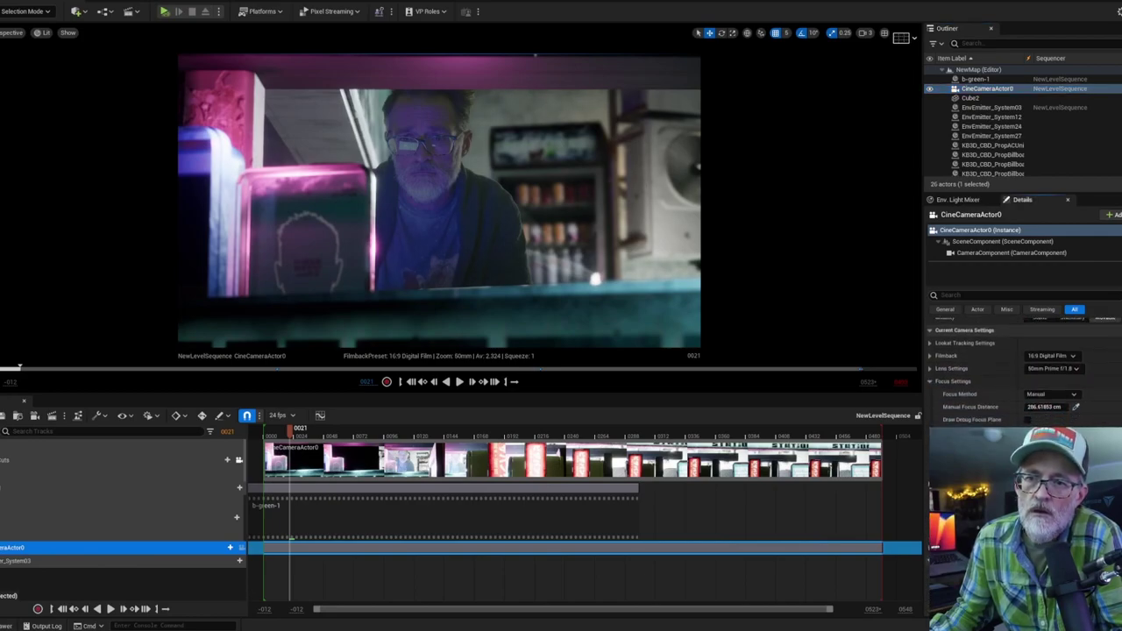
pyautogui.scroll(-4, 1021, 368)
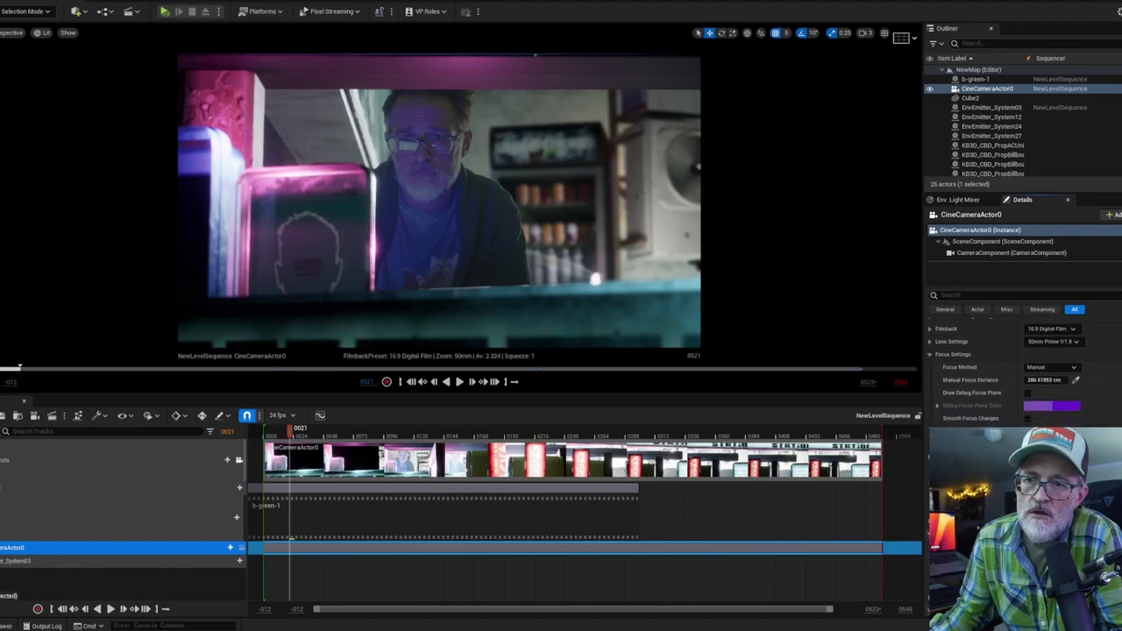
pyautogui.scroll(-6, 1021, 368)
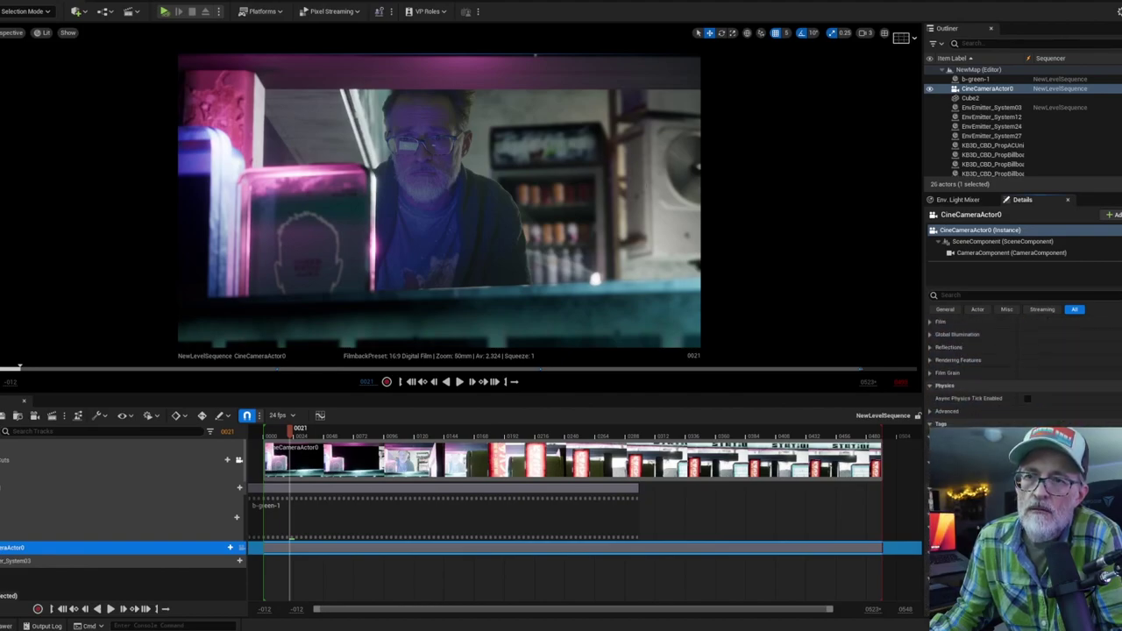
pyautogui.scroll(-3, 1021, 368)
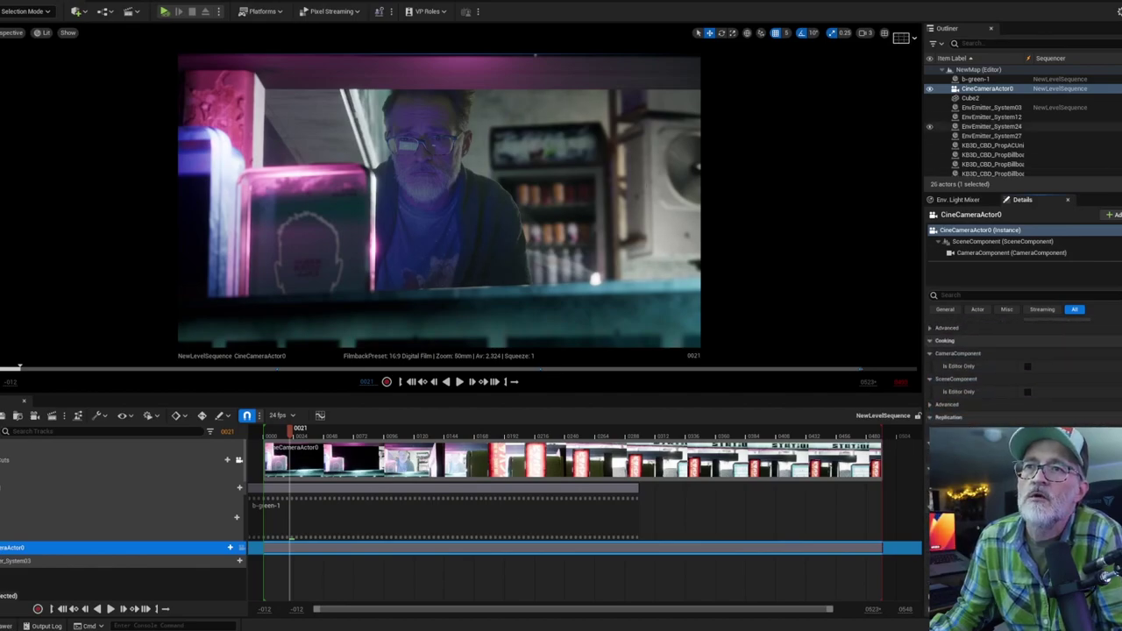
pyautogui.click(990, 89)
pyautogui.scroll(-5, 990, 123)
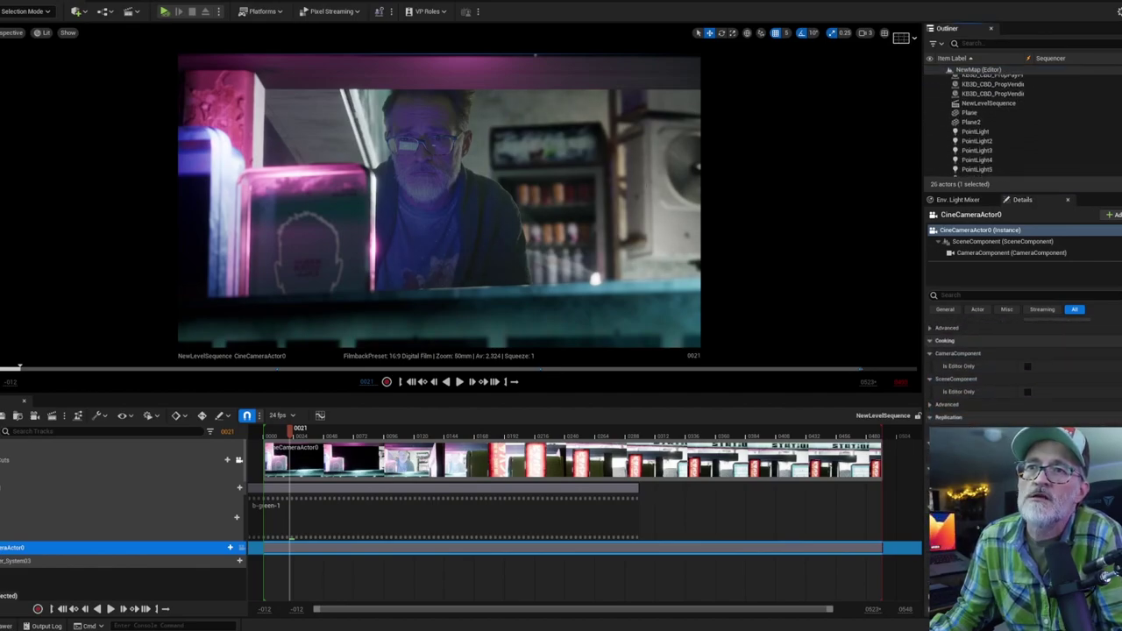
pyautogui.scroll(5, 990, 122)
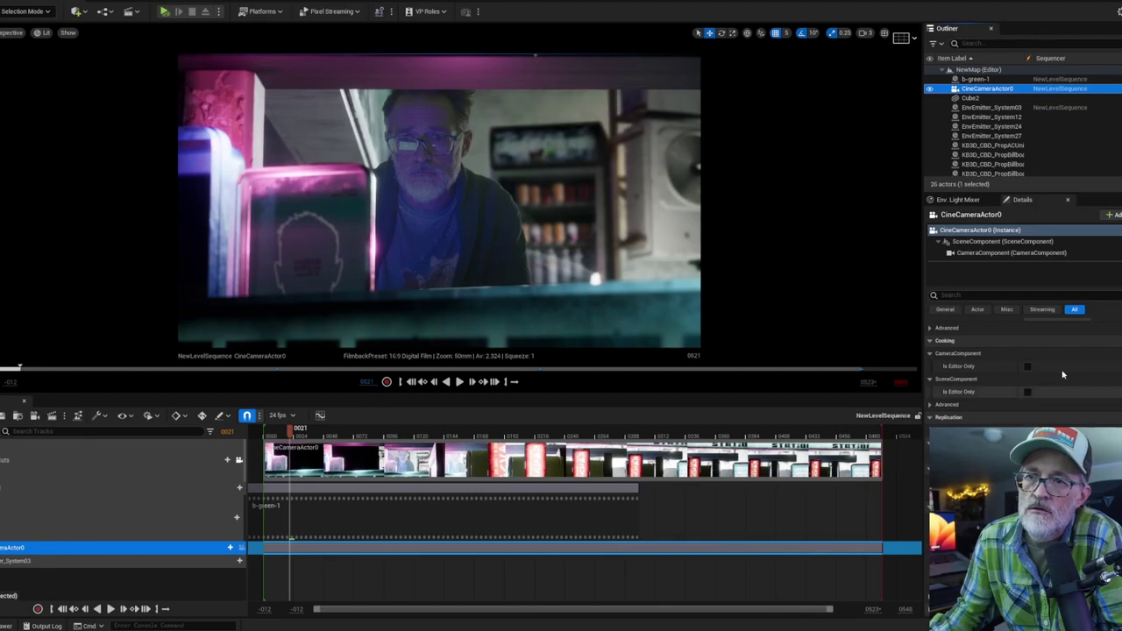
pyautogui.scroll(3, 1016, 368)
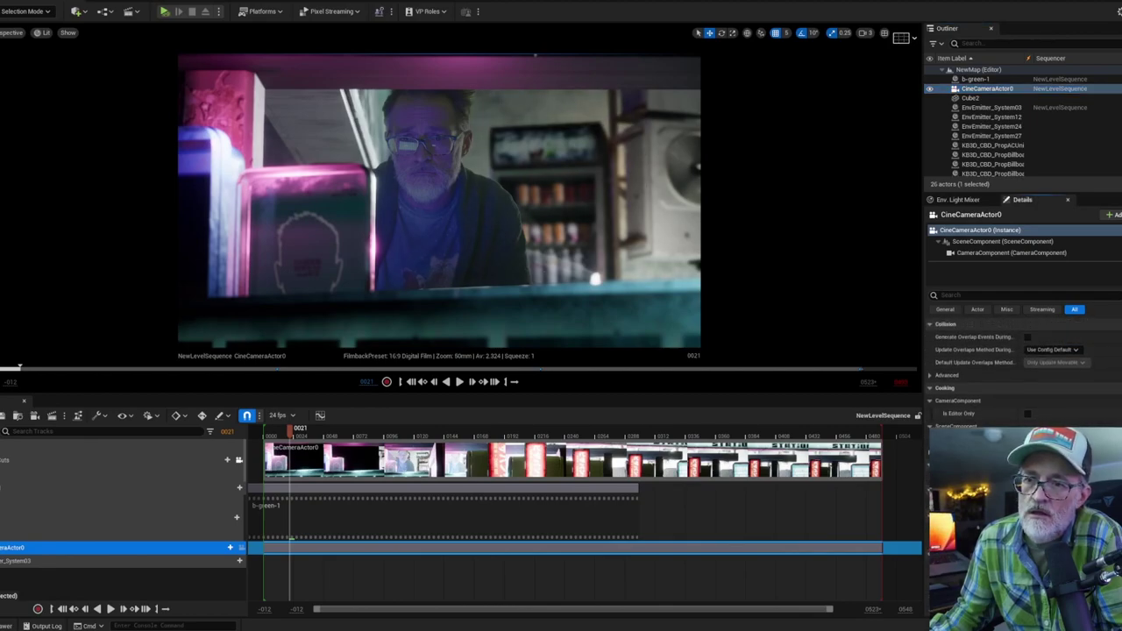
pyautogui.scroll(-5, 1016, 369)
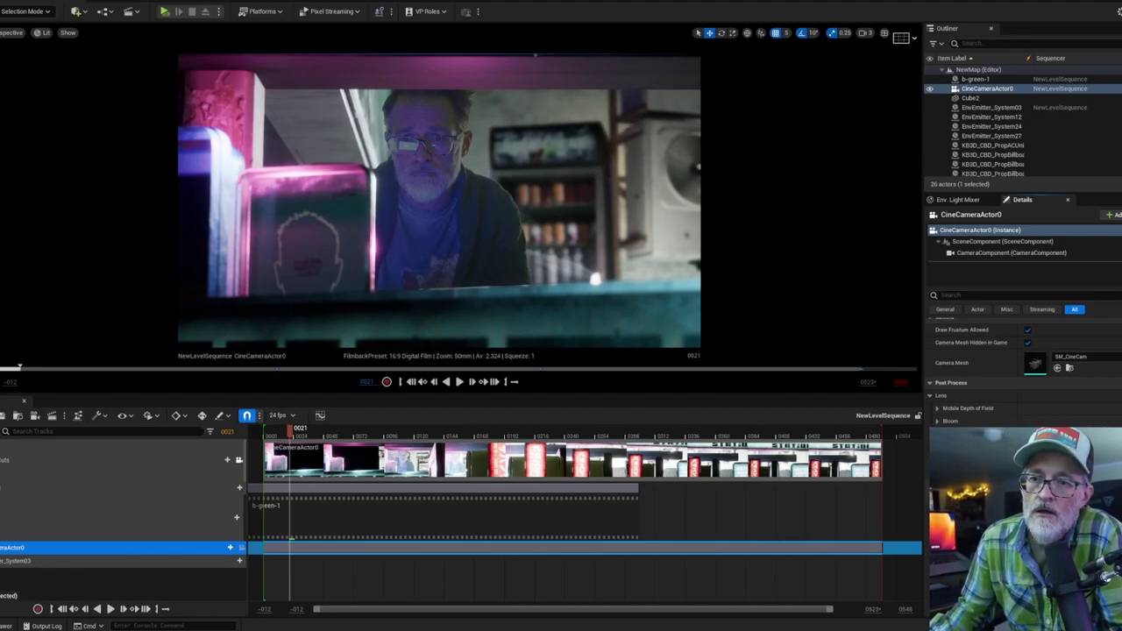
pyautogui.scroll(-4, 1021, 359)
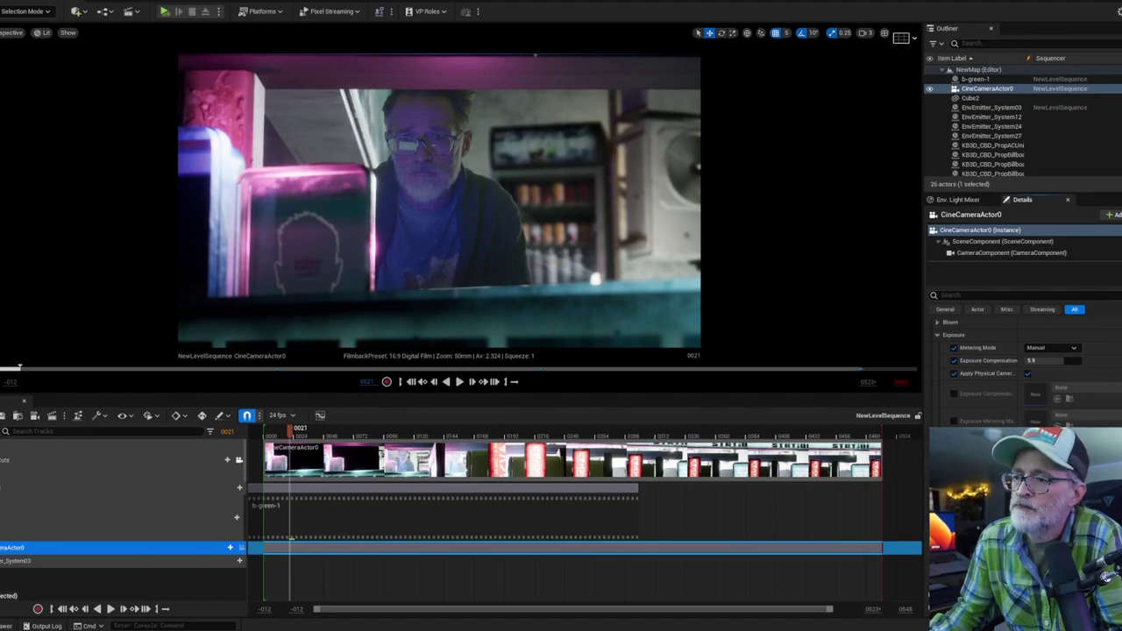
pyautogui.moveTo(292, 435); pyautogui.dragTo(329, 435)
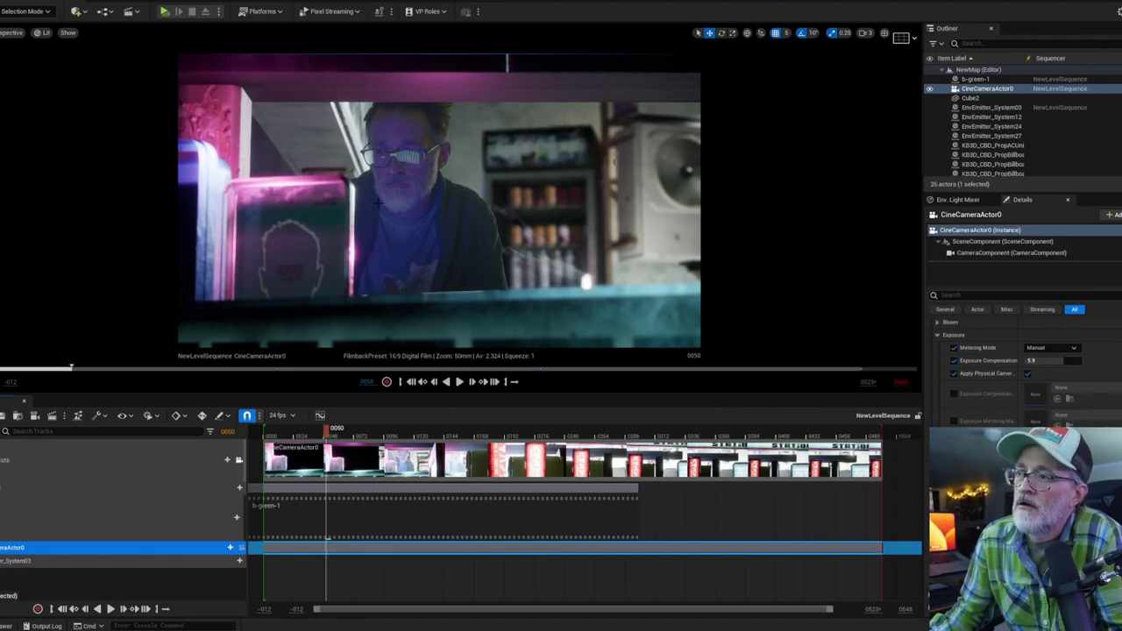
# Select EnvEmitter_System03 in the cinematic viewport and scrub the sequence forward to frame 157
pyautogui.click(396, 211)
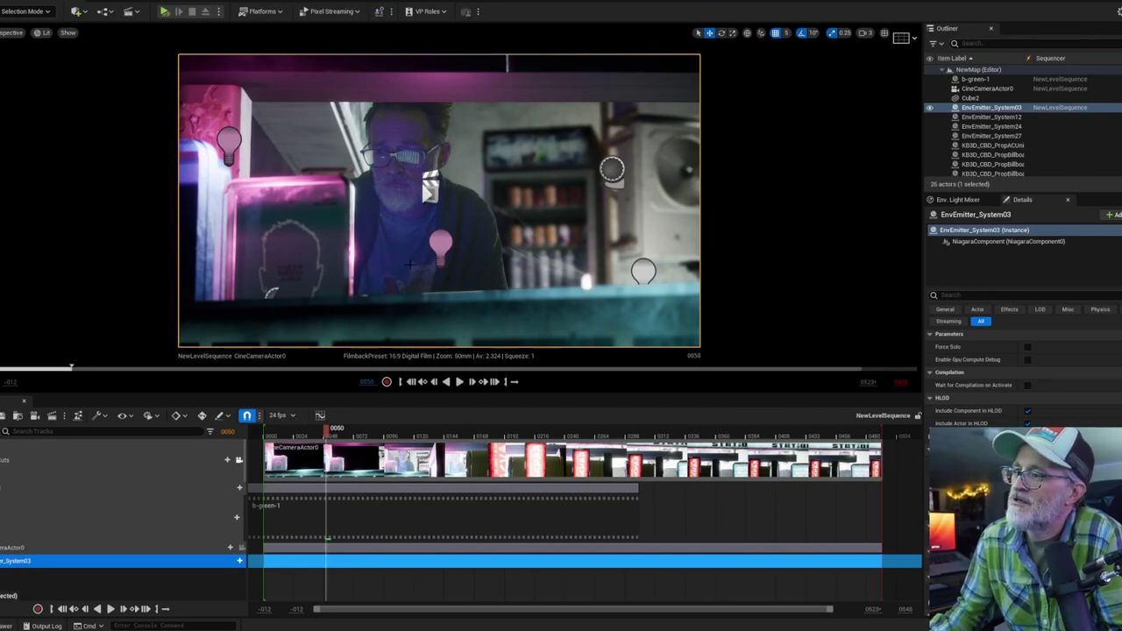
pyautogui.click(347, 436)
pyautogui.moveTo(349, 438); pyautogui.dragTo(483, 447)
pyautogui.moveTo(589, 452); pyautogui.dragTo(461, 473)
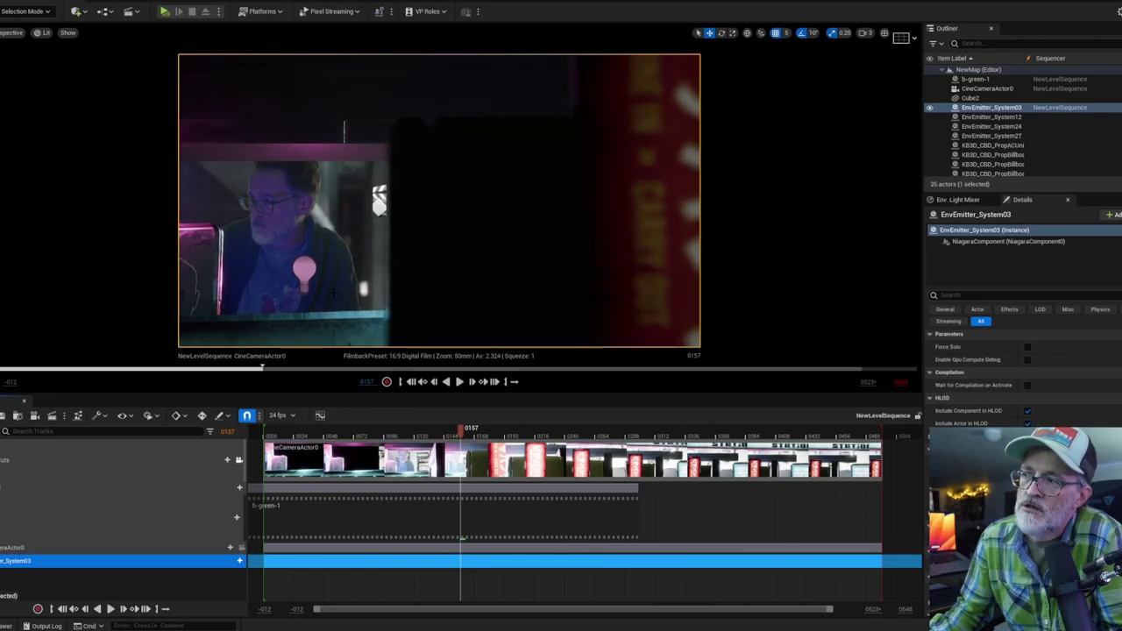
# Scrub between frames 170 and 144 to examine the media plate as the camera moves past the storefront
pyautogui.click(471, 436)
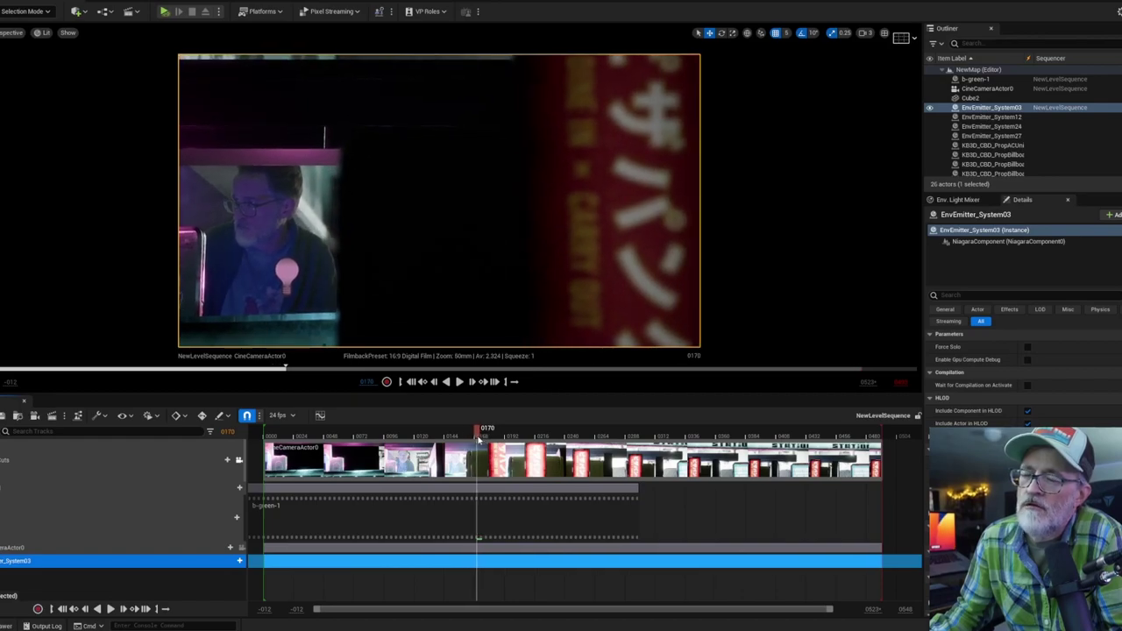
pyautogui.click(465, 440)
pyautogui.moveTo(465, 440)
pyautogui.mouseDown()
pyautogui.moveTo(422, 440)
pyautogui.moveTo(465, 444)
pyautogui.mouseUp()
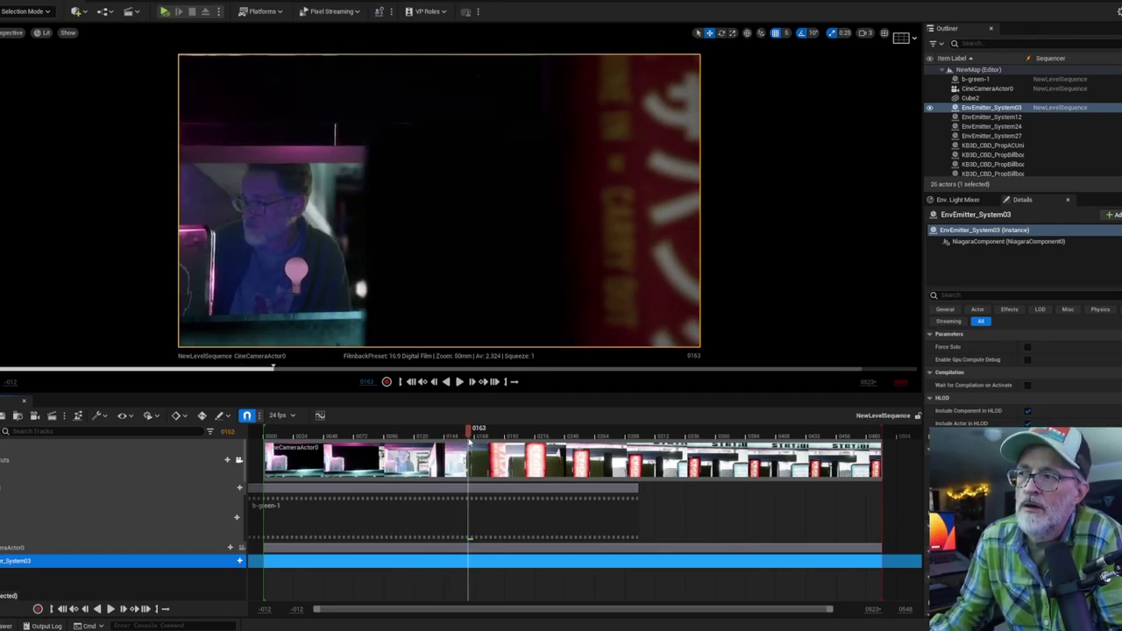
pyautogui.moveTo(465, 445); pyautogui.dragTo(445, 450)
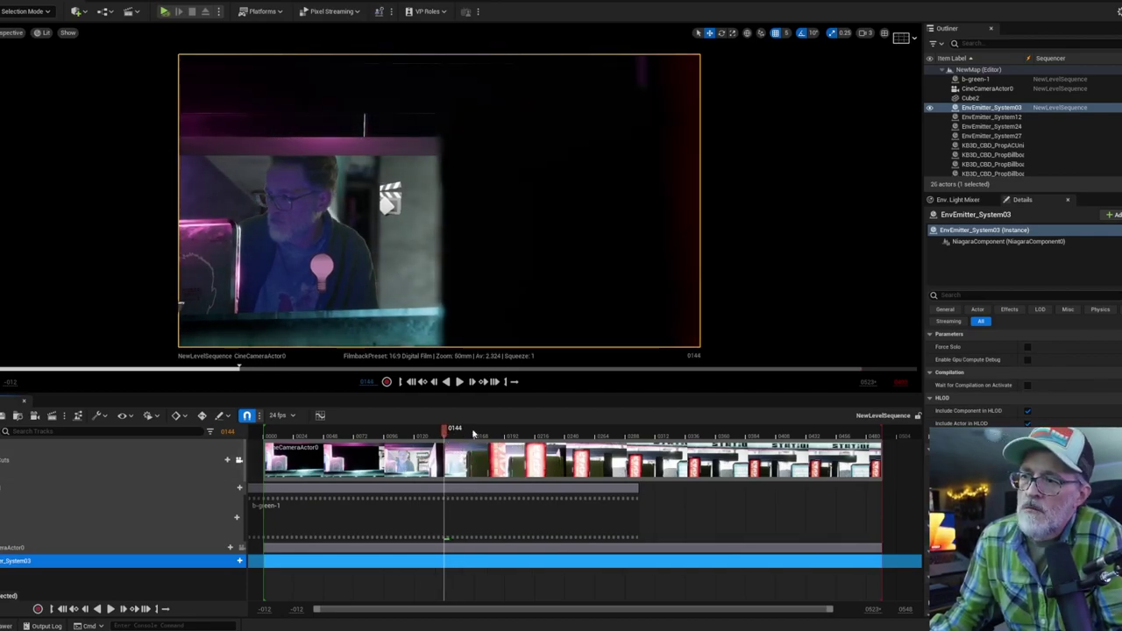
# Review frame 86 with EnvEmitter_System27 selected, and scrub the sequence forward to frame 202
pyautogui.moveTo(445, 430); pyautogui.dragTo(372, 438)
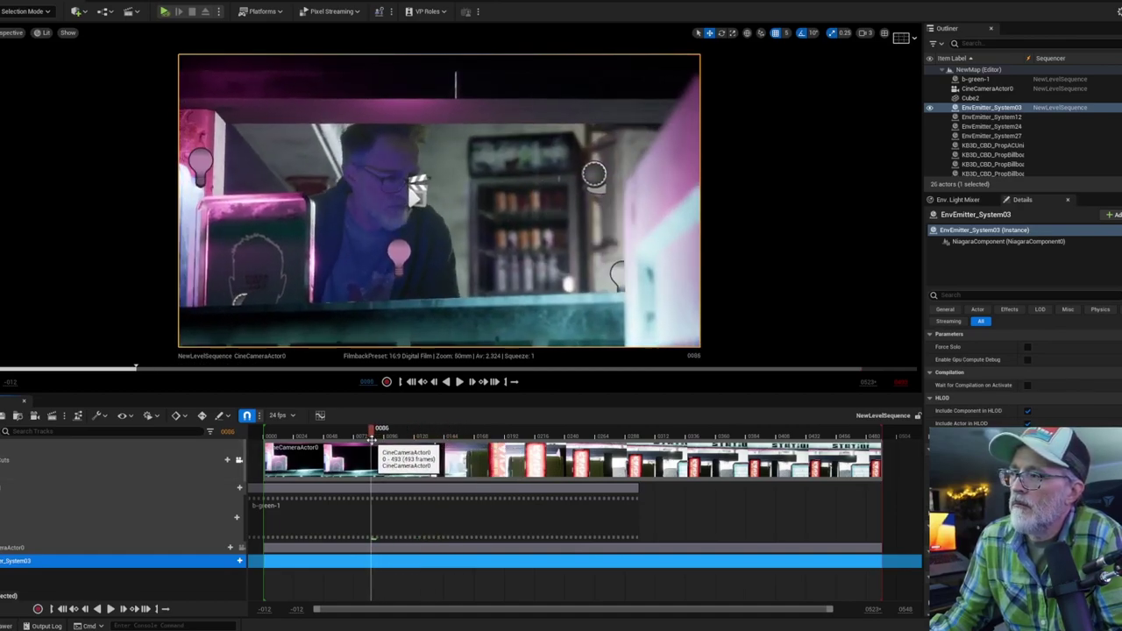
pyautogui.click(407, 300)
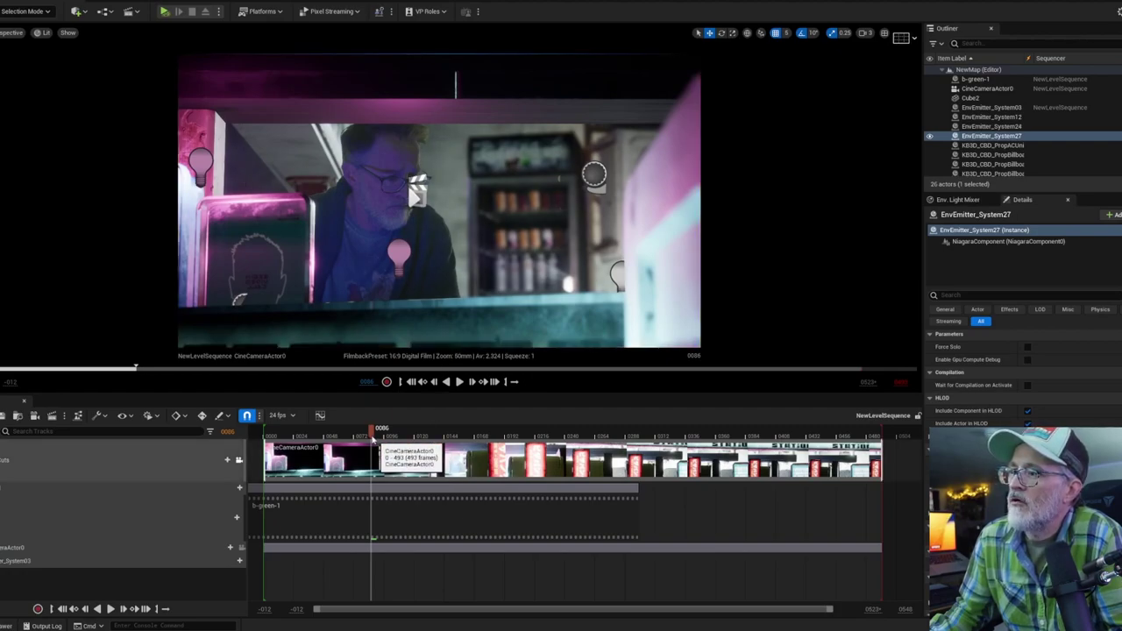
pyautogui.moveTo(372, 433); pyautogui.dragTo(520, 462)
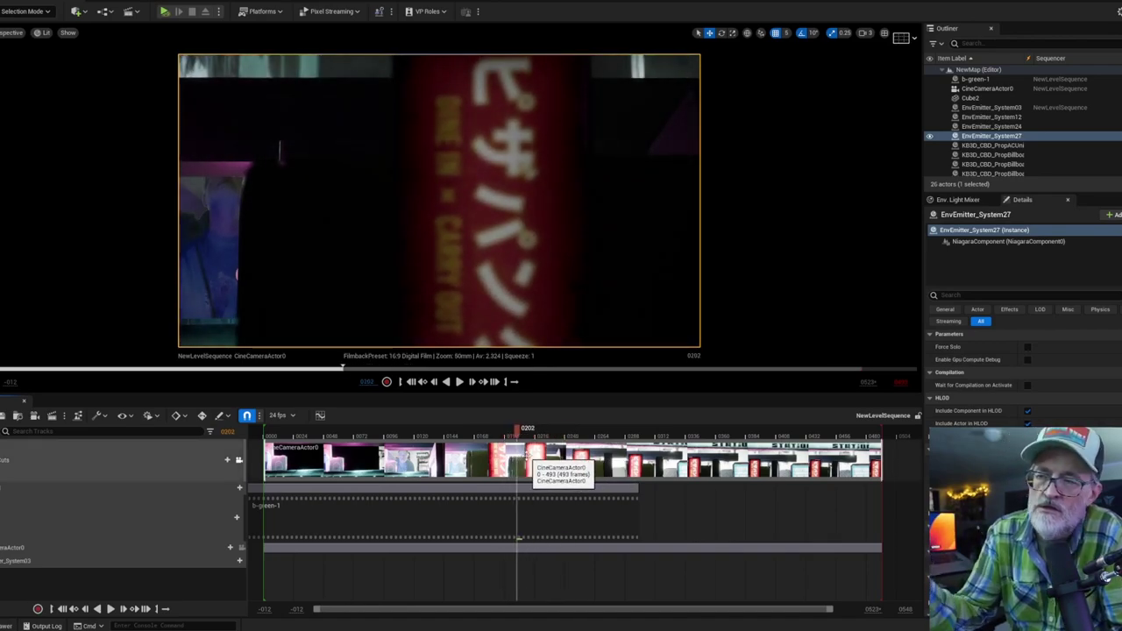
# Open the NewLevelSequence job's configuration in the Movie Render Queue and remove the jpg Sequence [8bit] export
pyautogui.click(53, 418)
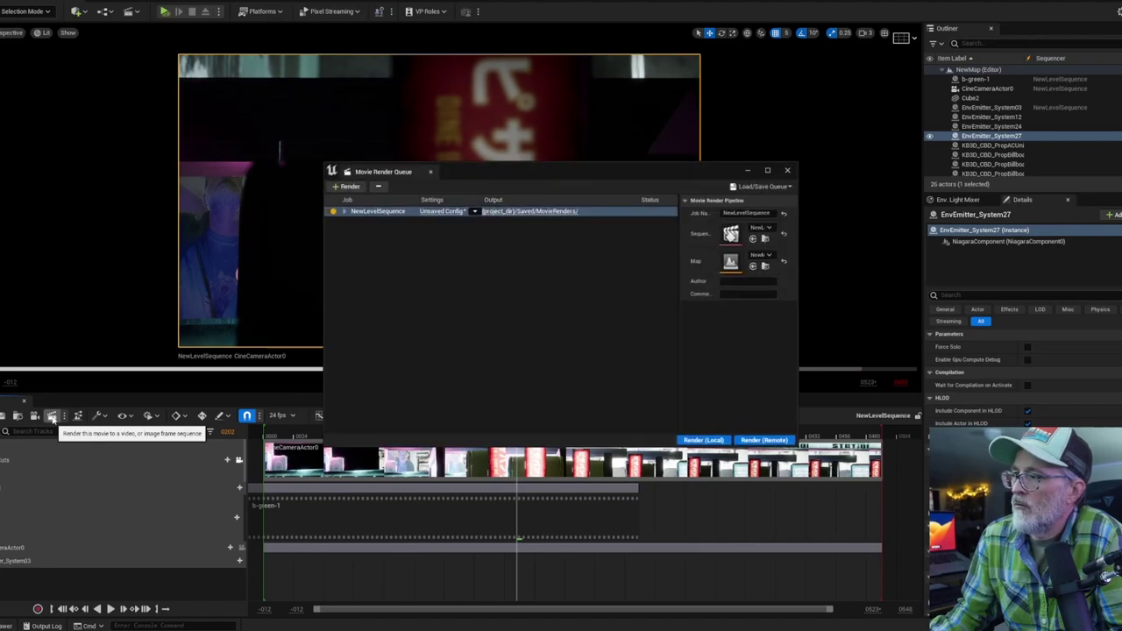
pyautogui.click(435, 213)
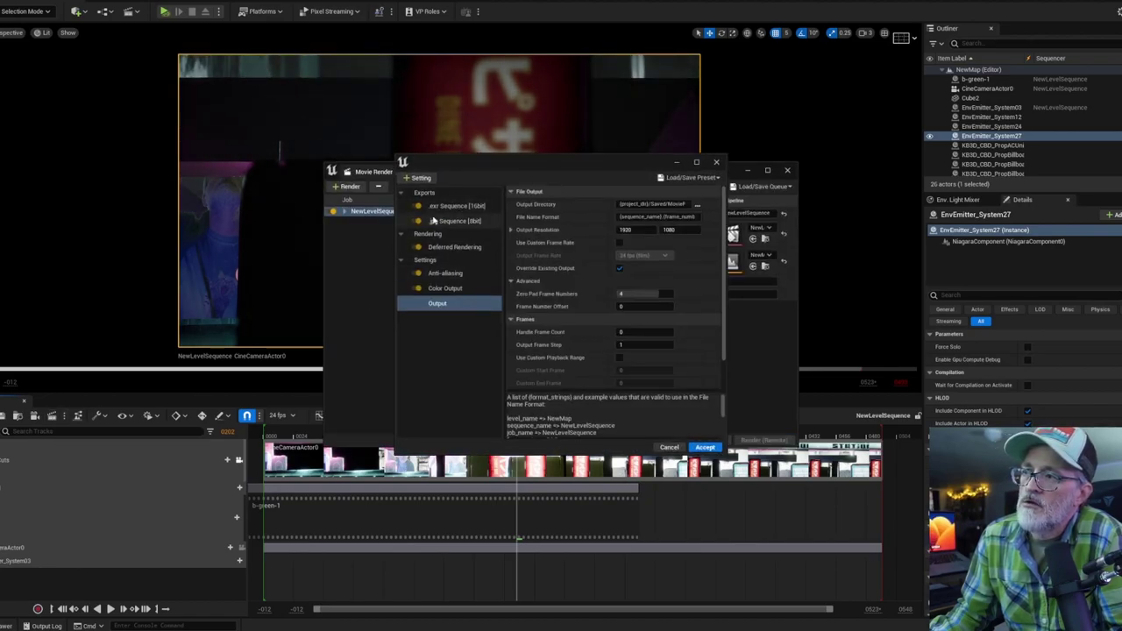
pyautogui.click(446, 221)
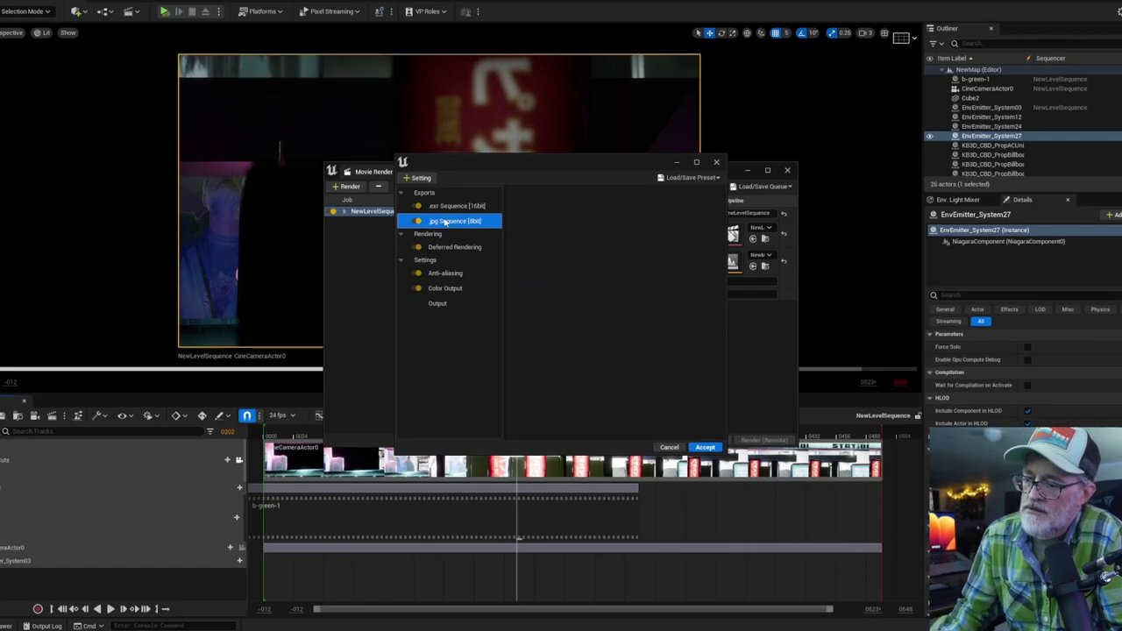
pyautogui.press('Delete')
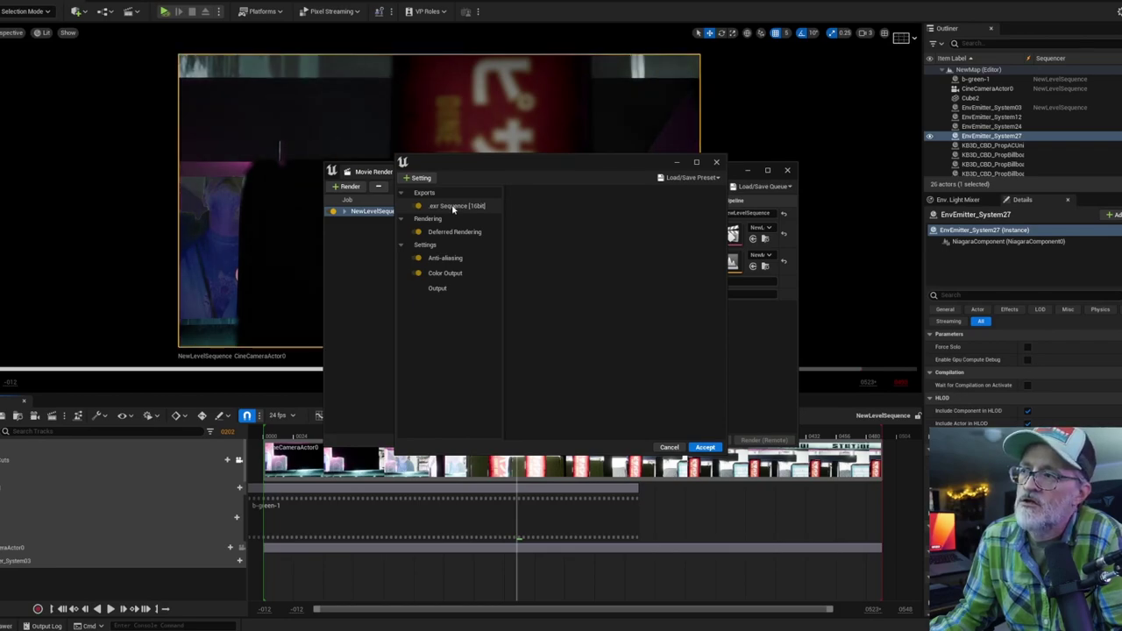
# Review the Anti-aliasing and Color Output settings of the render job and accept the configuration
pyautogui.click(447, 259)
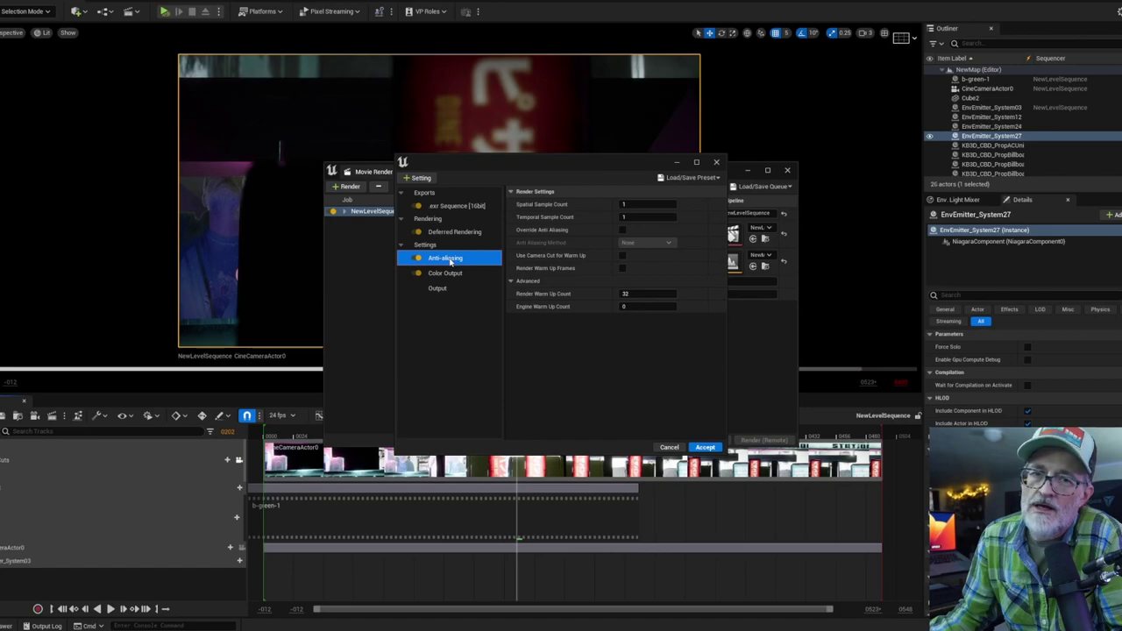
pyautogui.click(445, 274)
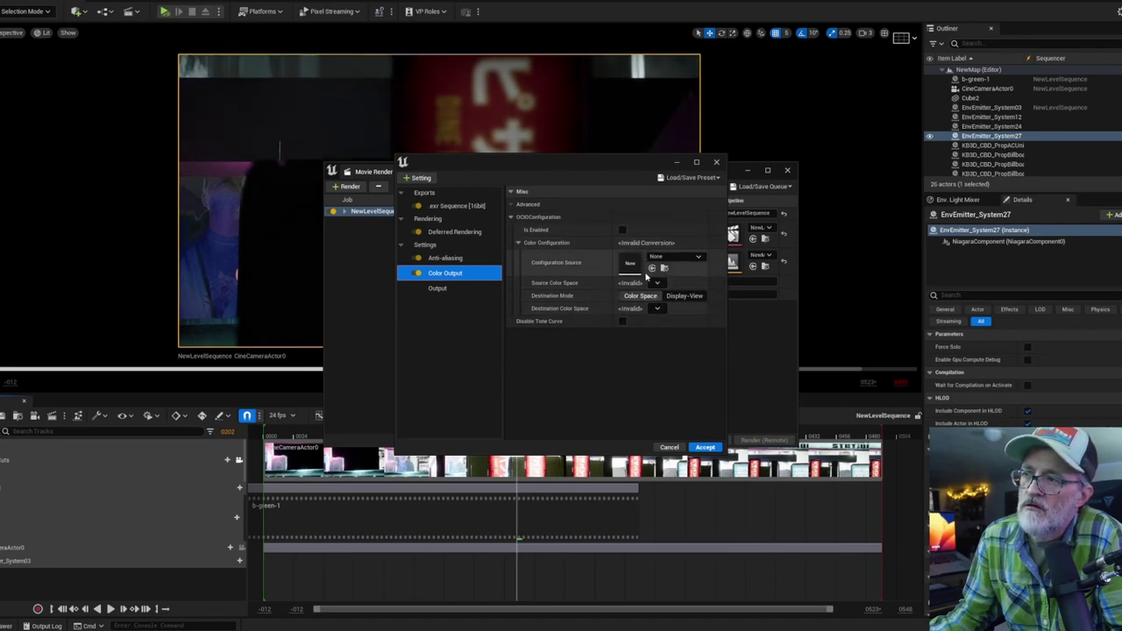
pyautogui.click(628, 330)
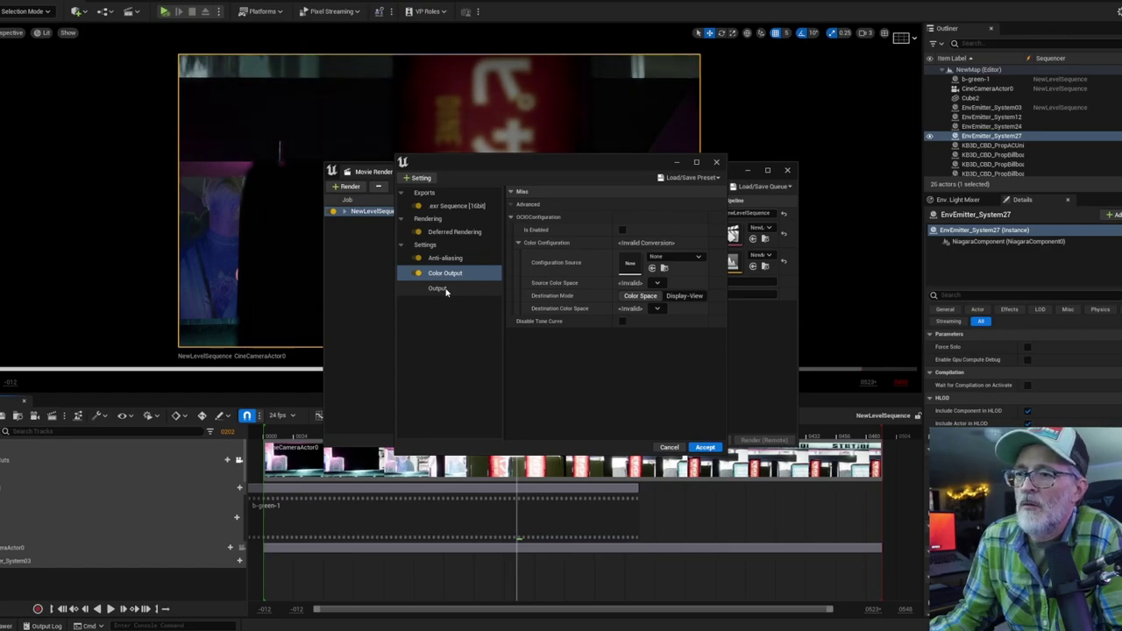
pyautogui.click(704, 447)
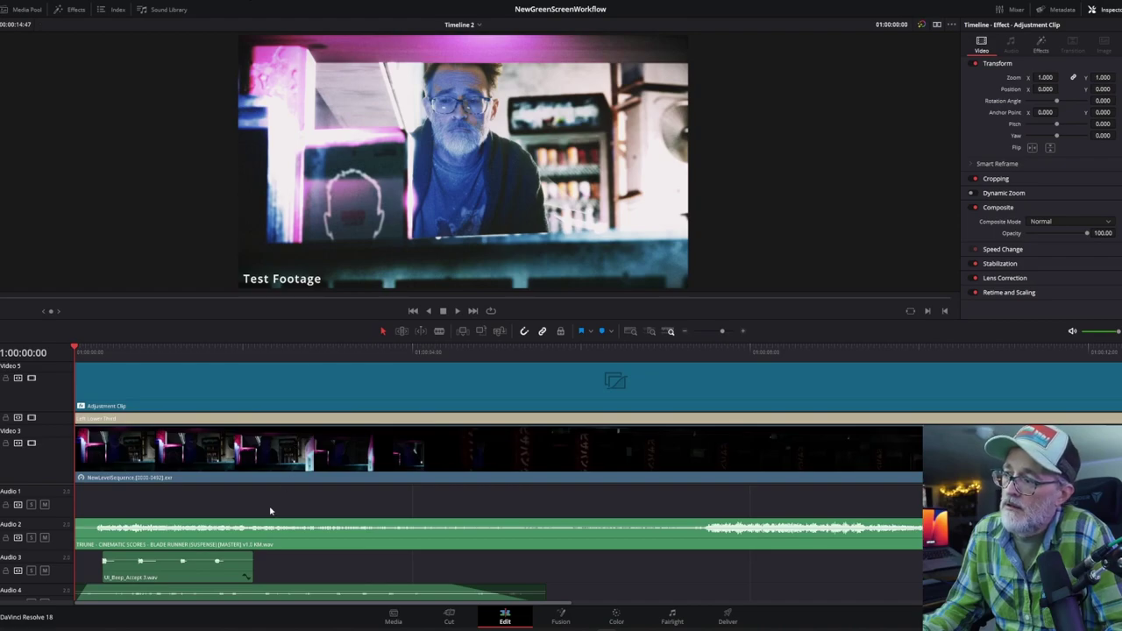
# Switch to DaVinci Resolve and look through the music and sound effect tracks of Timeline 2
pyautogui.scroll(-1, 270, 506)
pyautogui.scroll(-1, 270, 507)
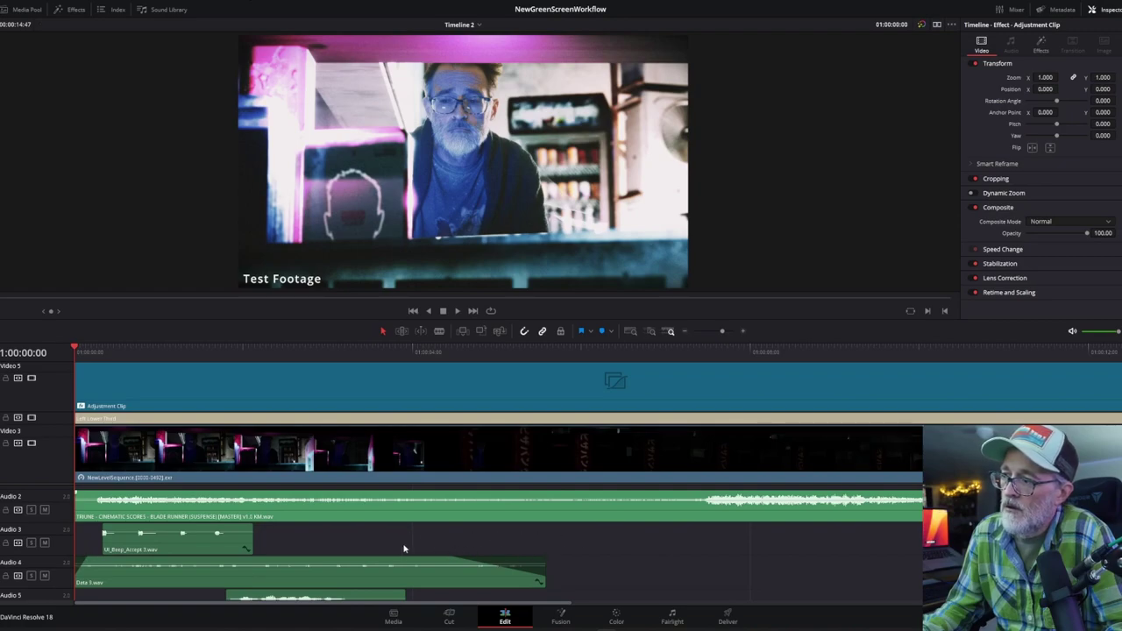
pyautogui.scroll(-1, 359, 553)
pyautogui.scroll(2, 360, 553)
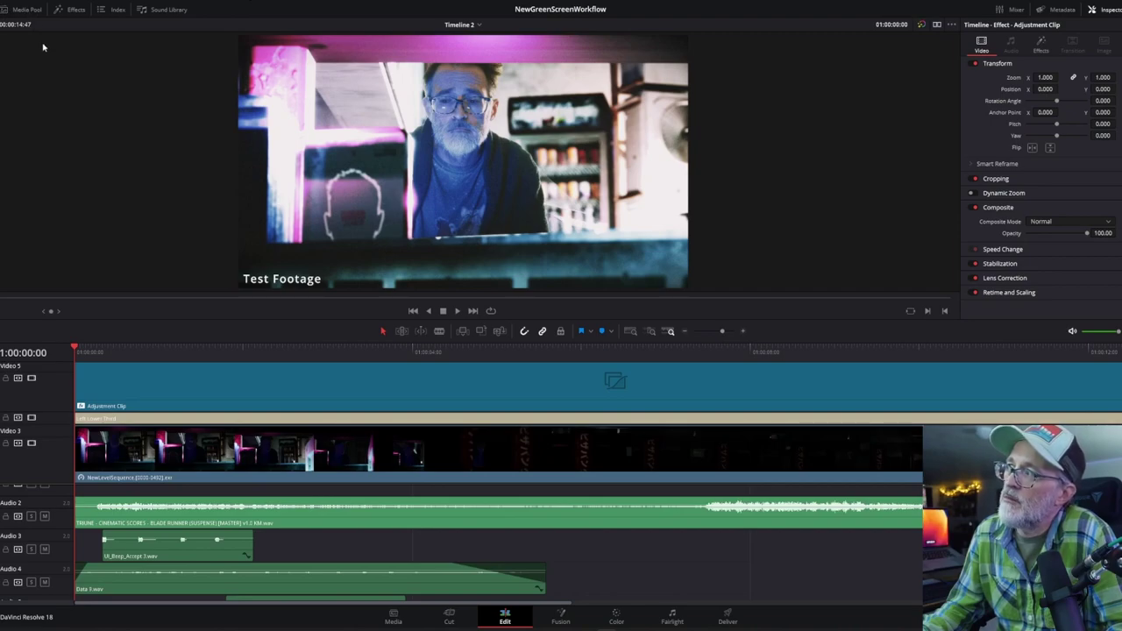
# Start importing NewLevelSequence.0000.exr from the MovieRenders folder into the media pool, cancel the import, and return to the edit timeline
pyautogui.click(393, 617)
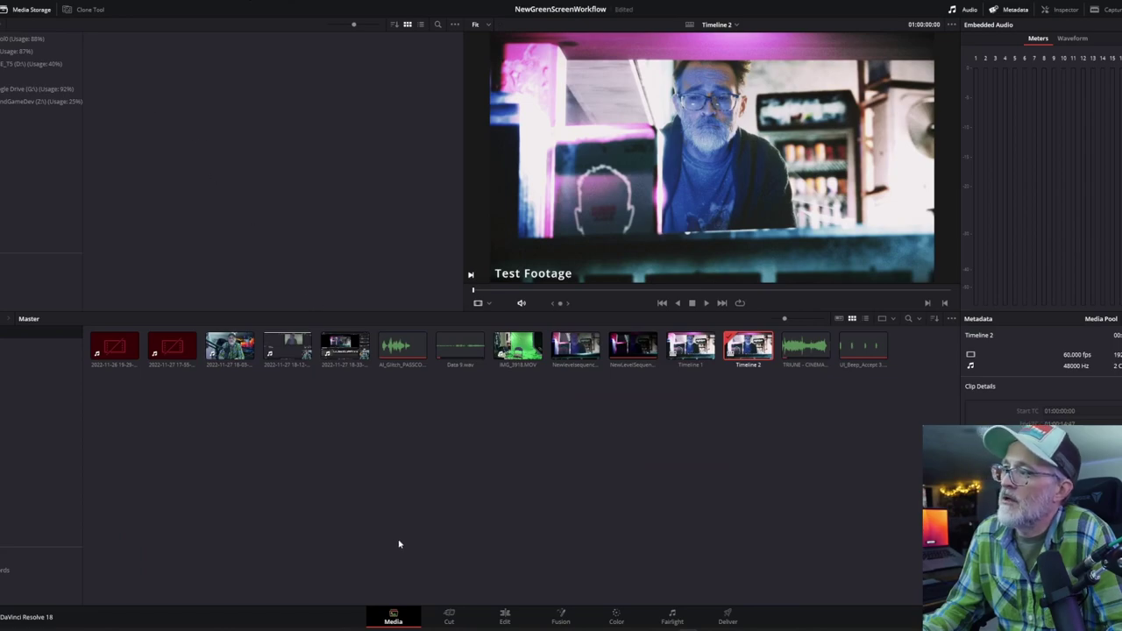
pyautogui.rightClick(342, 450)
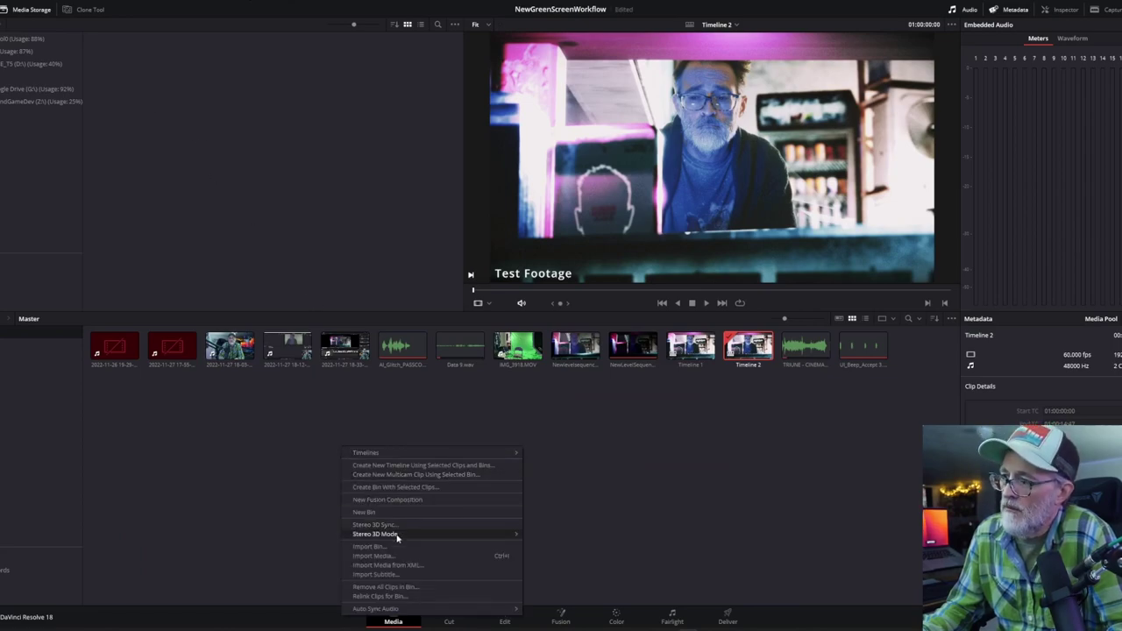
pyautogui.click(373, 555)
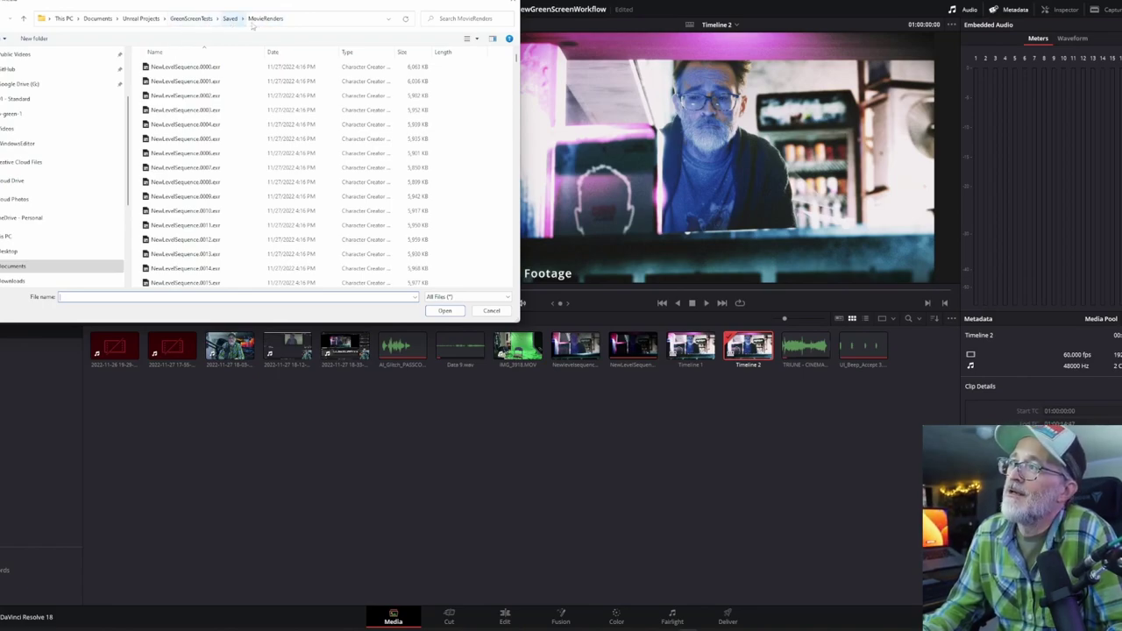
pyautogui.click(254, 67)
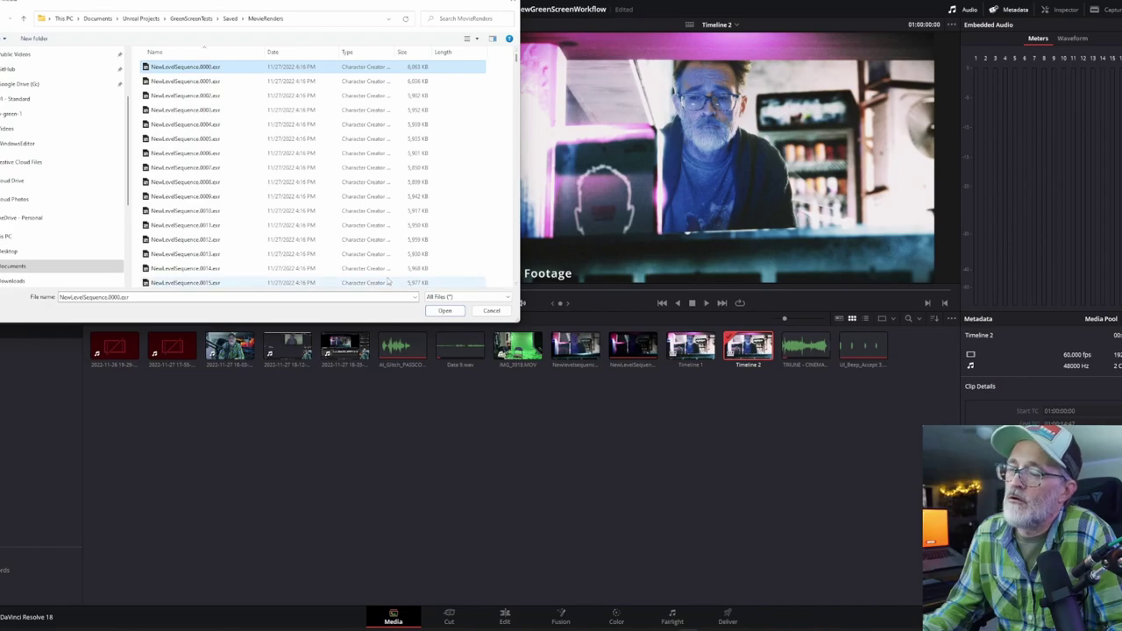
pyautogui.click(492, 311)
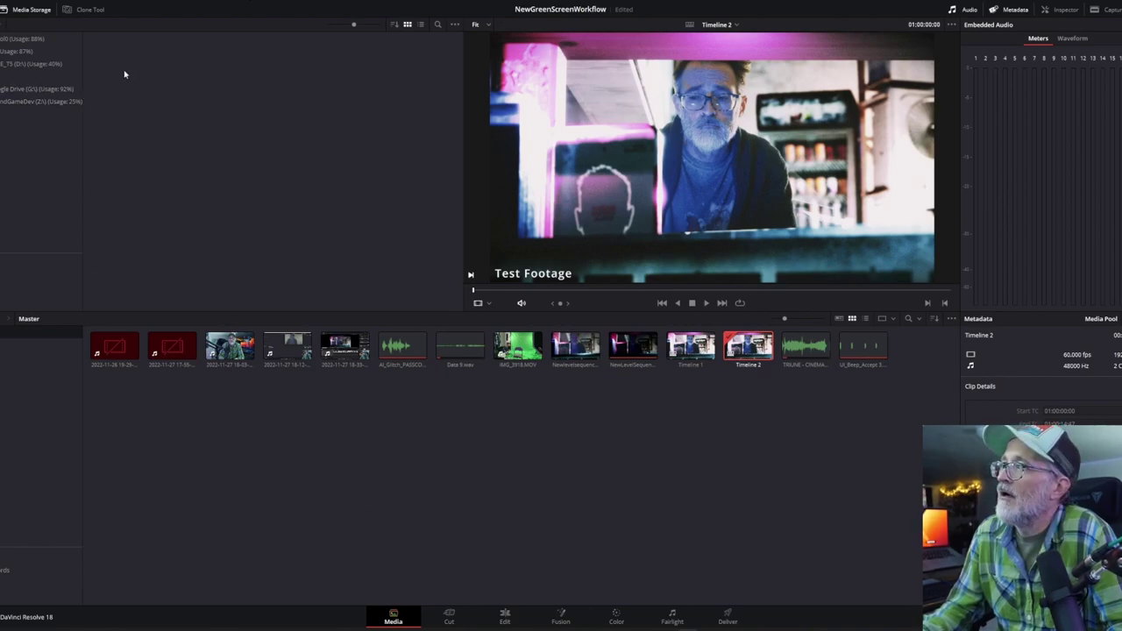
pyautogui.click(504, 618)
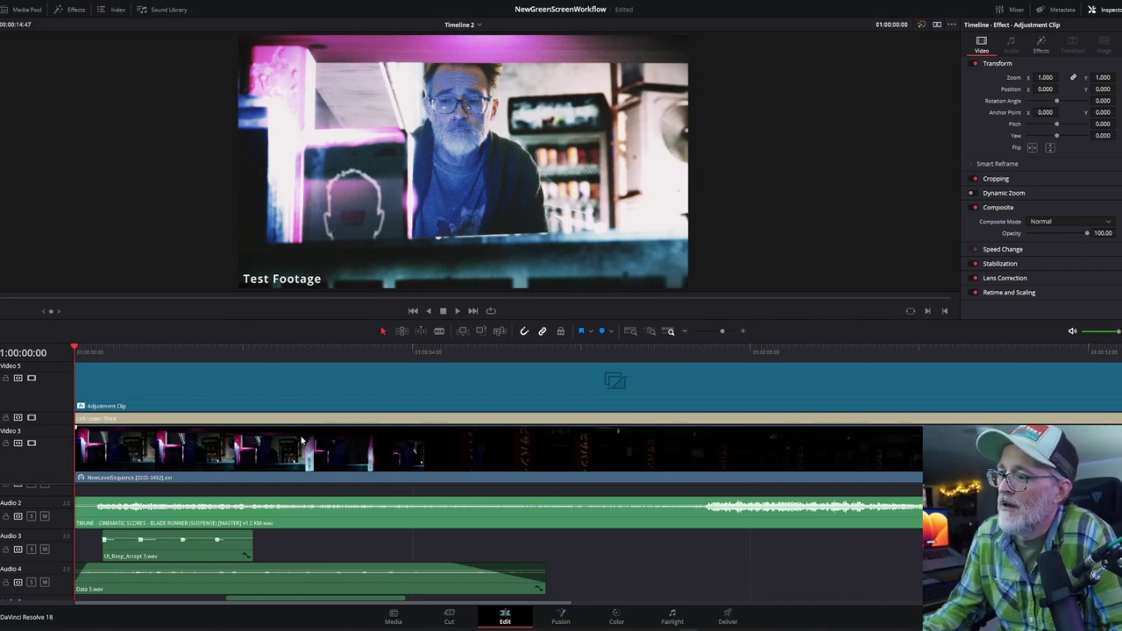
# Examine the color grading nodes of the rendered sequence clip and select its Halation node
pyautogui.click(616, 618)
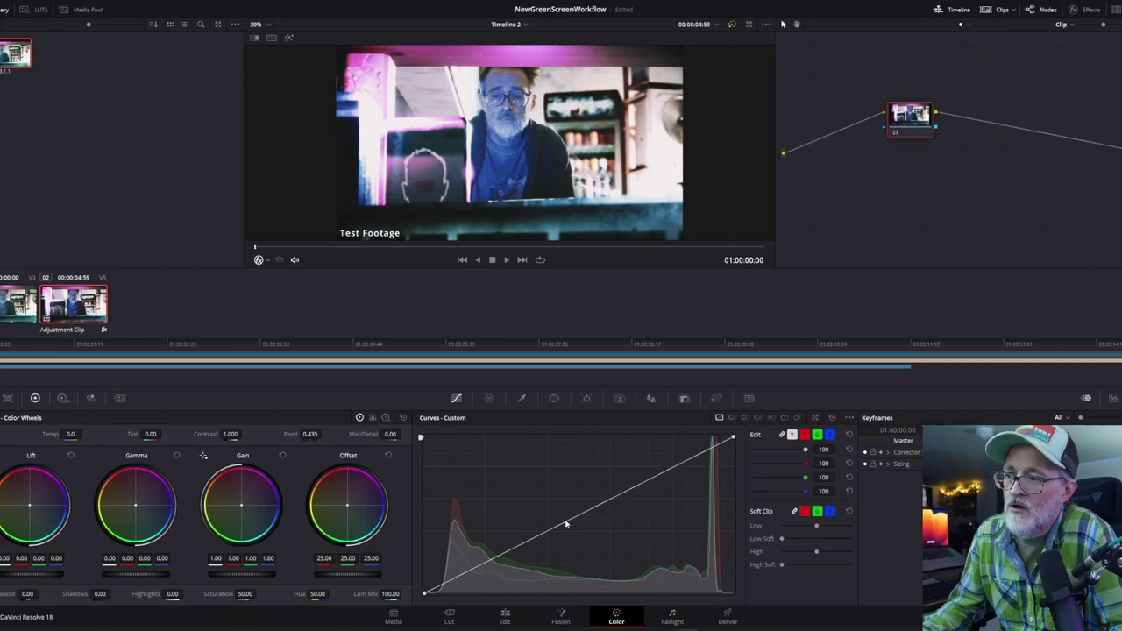
pyautogui.click(19, 304)
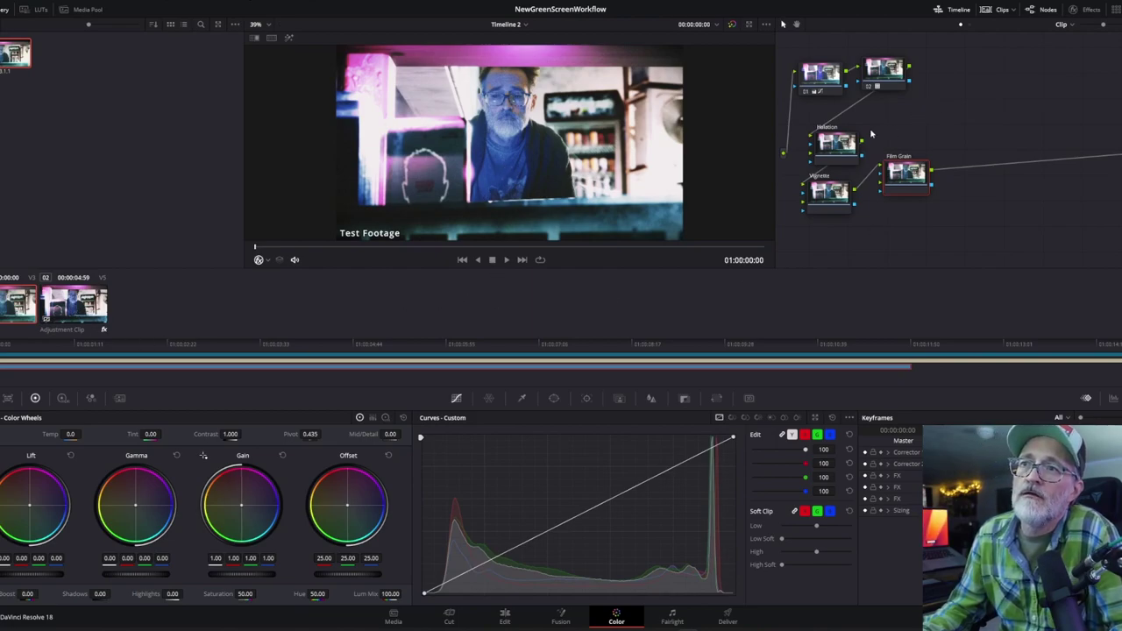
pyautogui.click(837, 145)
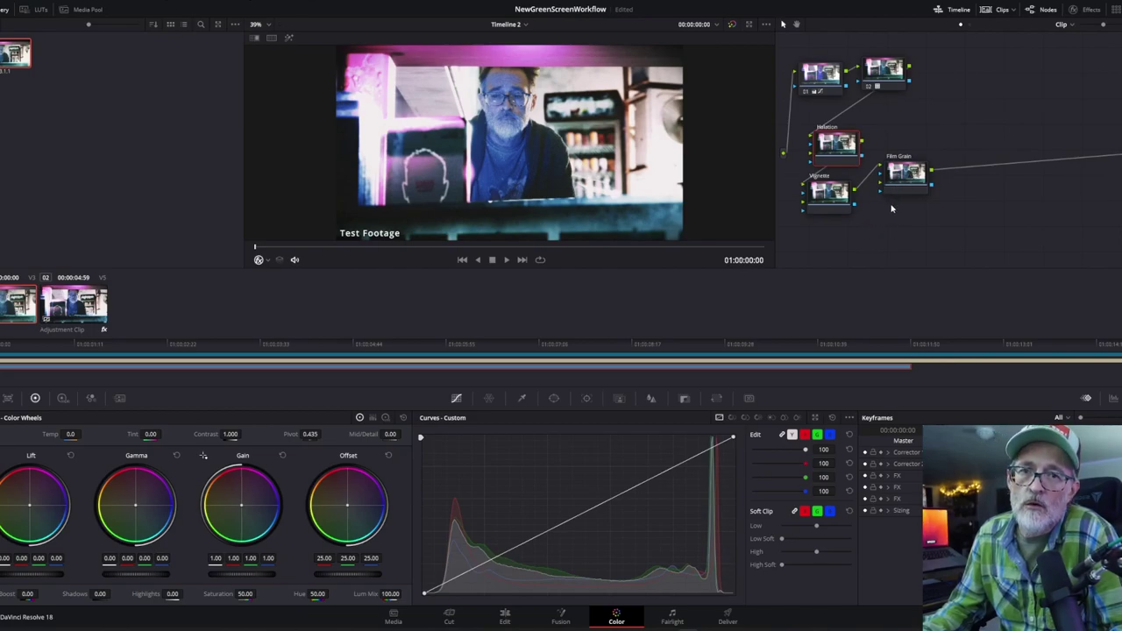
# View the adjustment clip's grading node and check the effects library for it
pyautogui.click(83, 312)
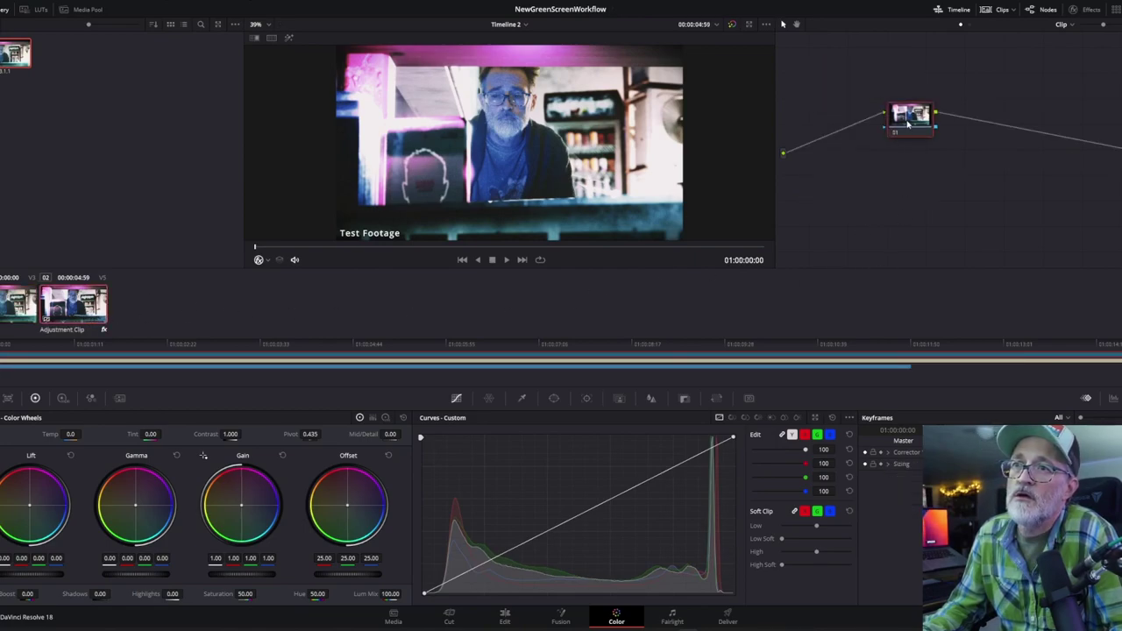
pyautogui.click(1085, 10)
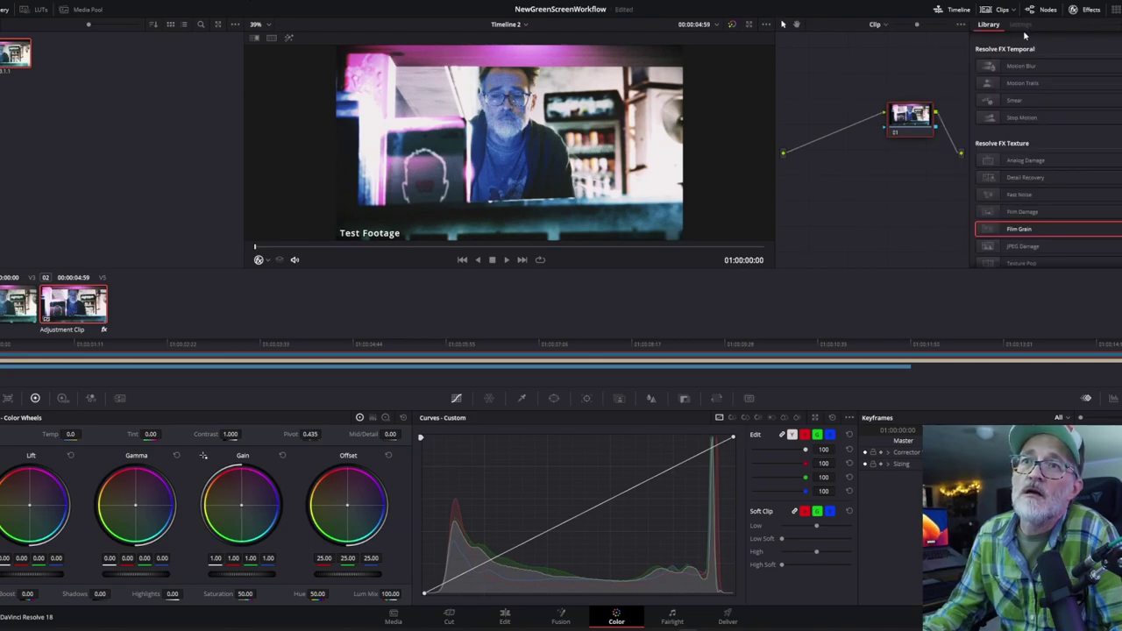
pyautogui.click(1080, 10)
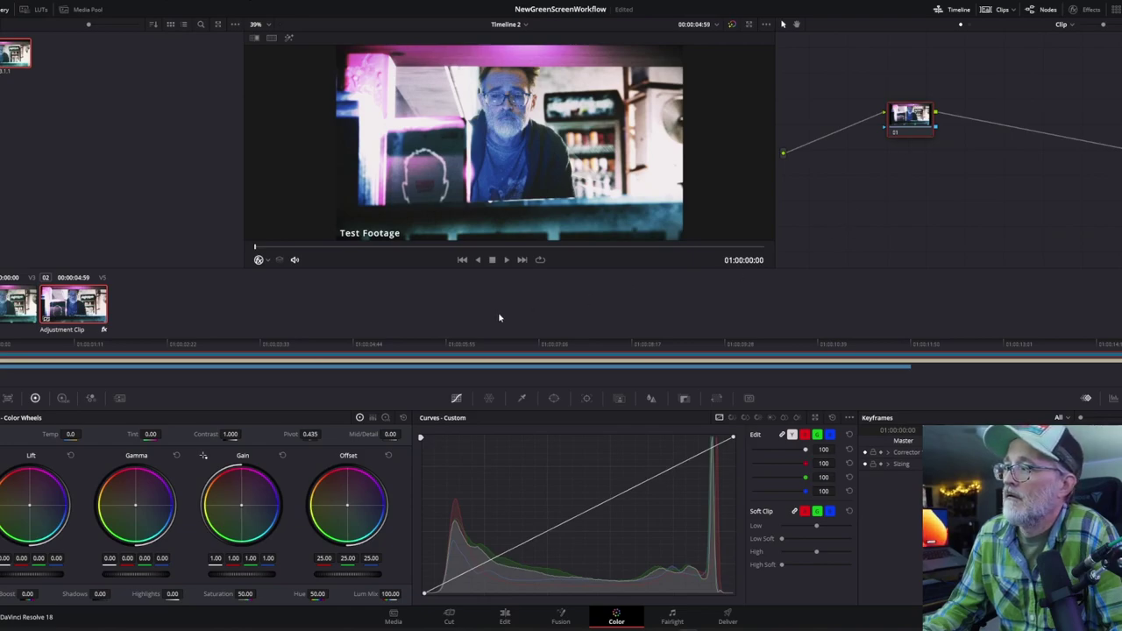
# Return to the edit timeline and examine the adjustment clip's FilmConvert Nitrate camera, film, grain and levels settings
pyautogui.click(506, 619)
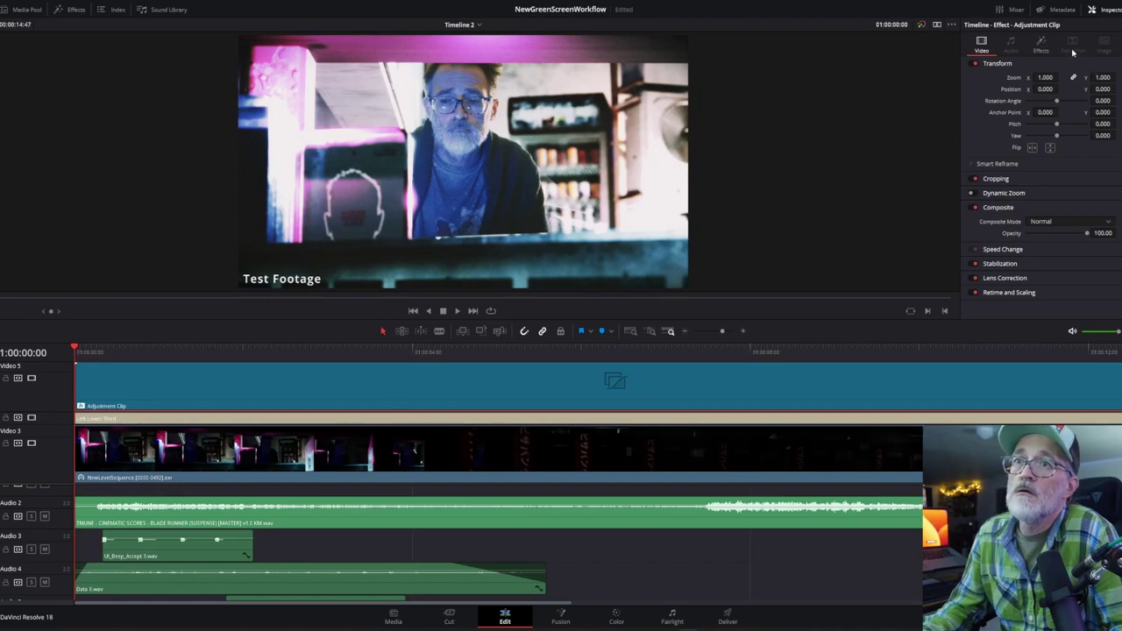
pyautogui.click(1040, 43)
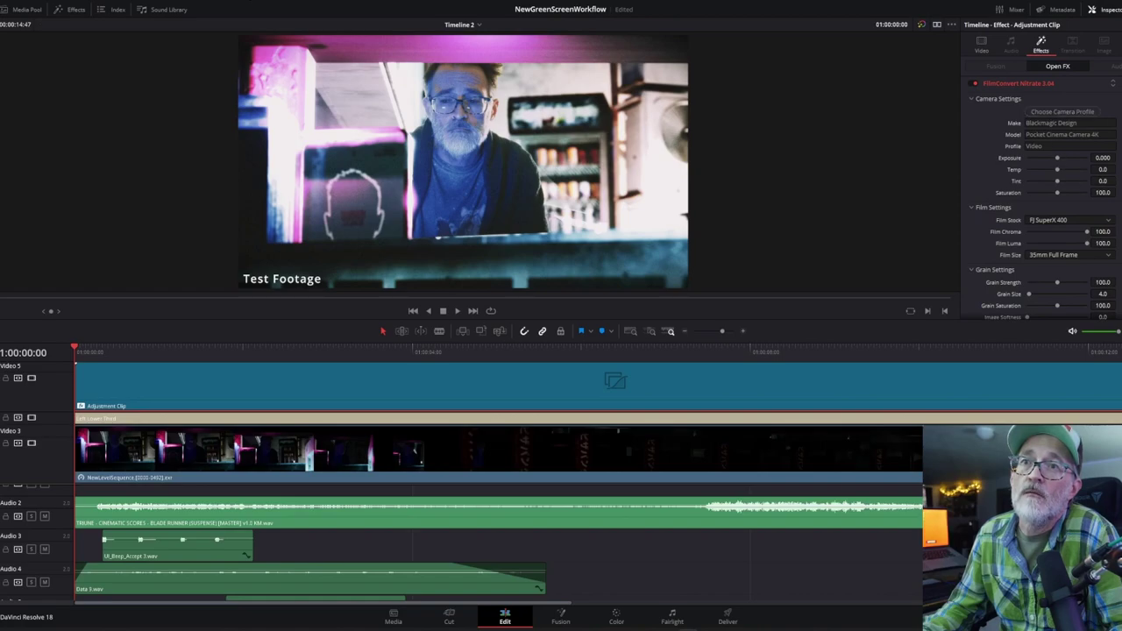
pyautogui.scroll(-1, 1043, 193)
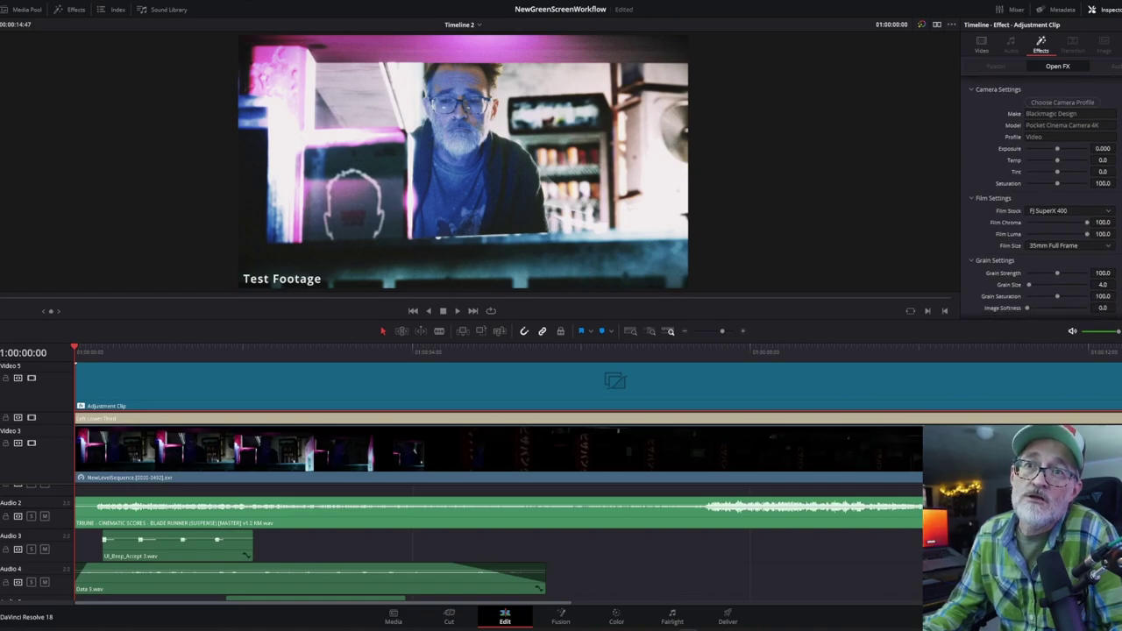
pyautogui.scroll(-1, 1043, 196)
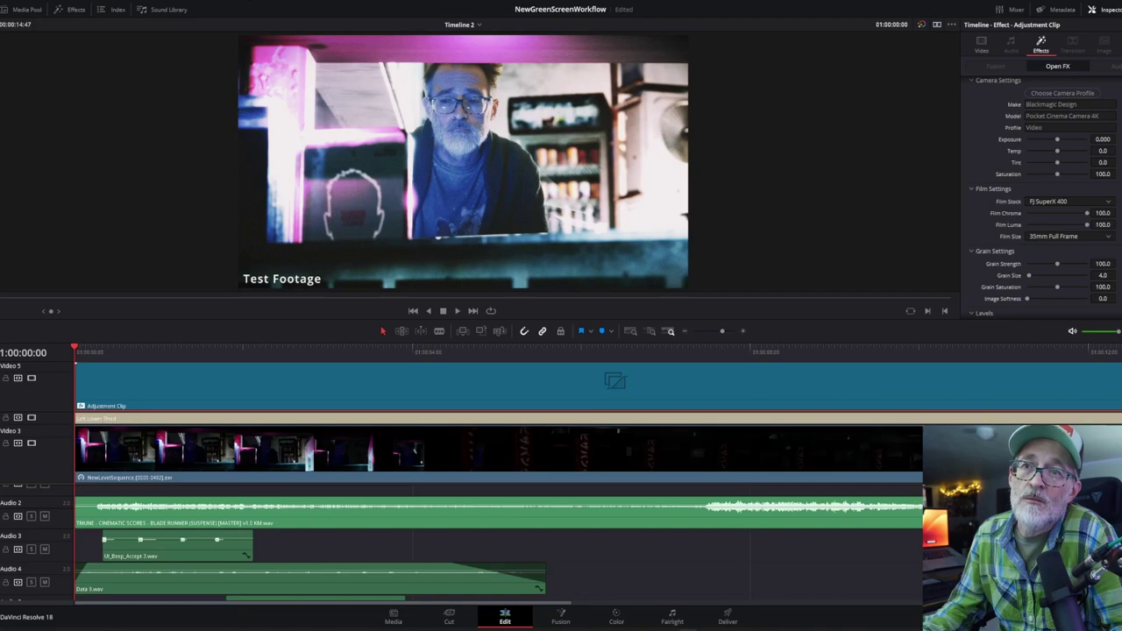
pyautogui.scroll(-3, 1043, 195)
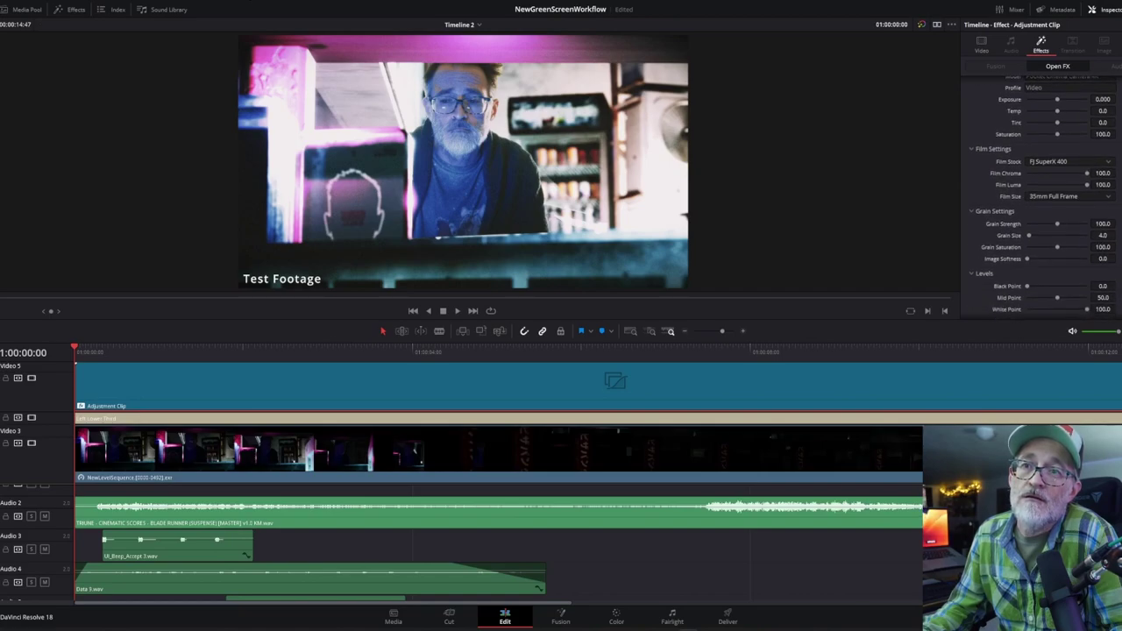
# Recheck the adjustment clip's camera and film settings, and play and scrub back and forth through Timeline 2 to review the graded sequence
pyautogui.scroll(2, 1042, 197)
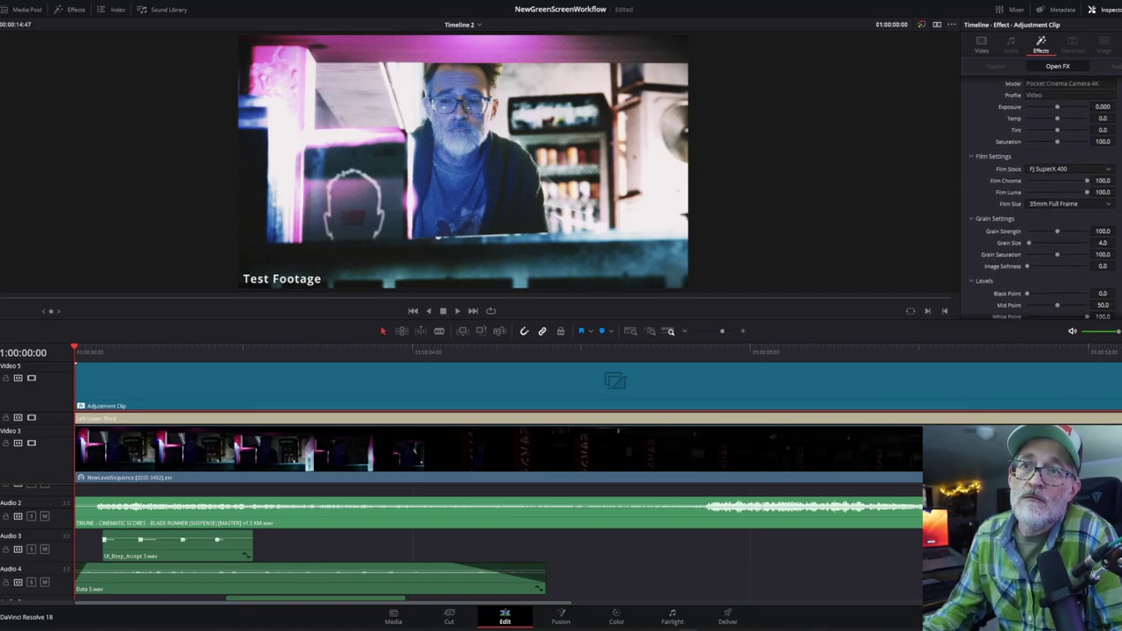
pyautogui.scroll(1, 1043, 197)
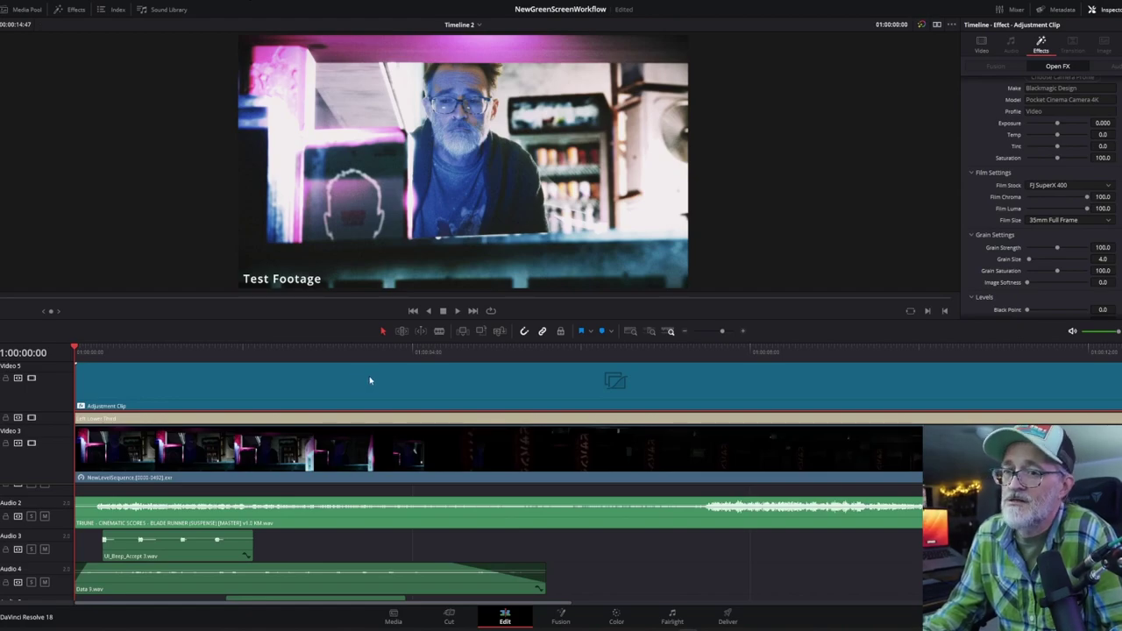
pyautogui.moveTo(78, 348); pyautogui.dragTo(837, 418)
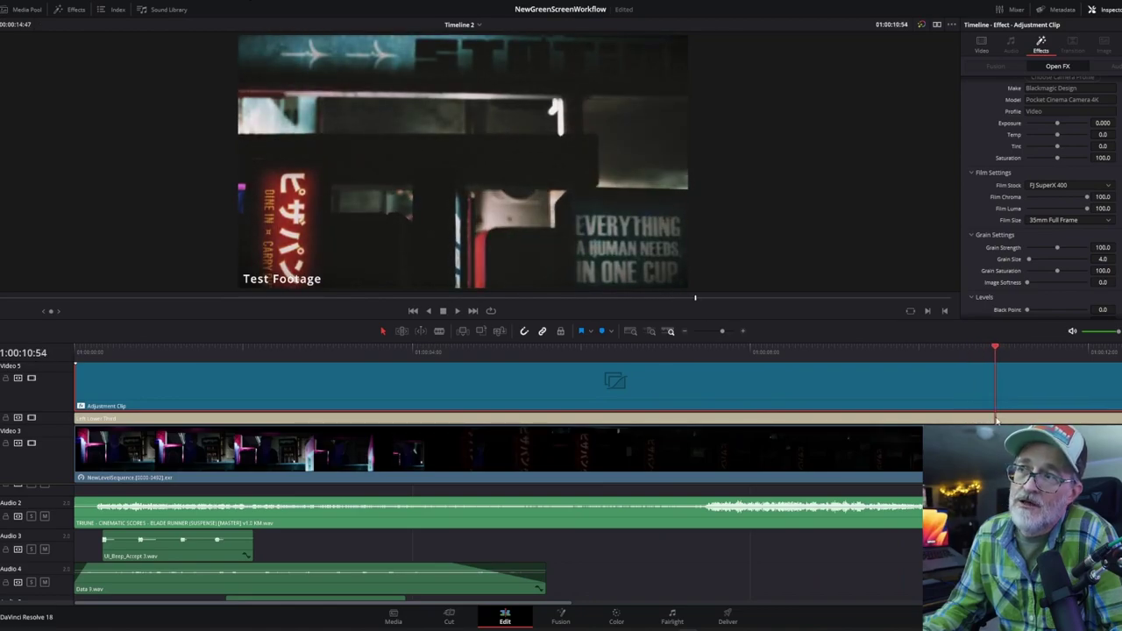
pyautogui.press('j')
pyautogui.press('j')
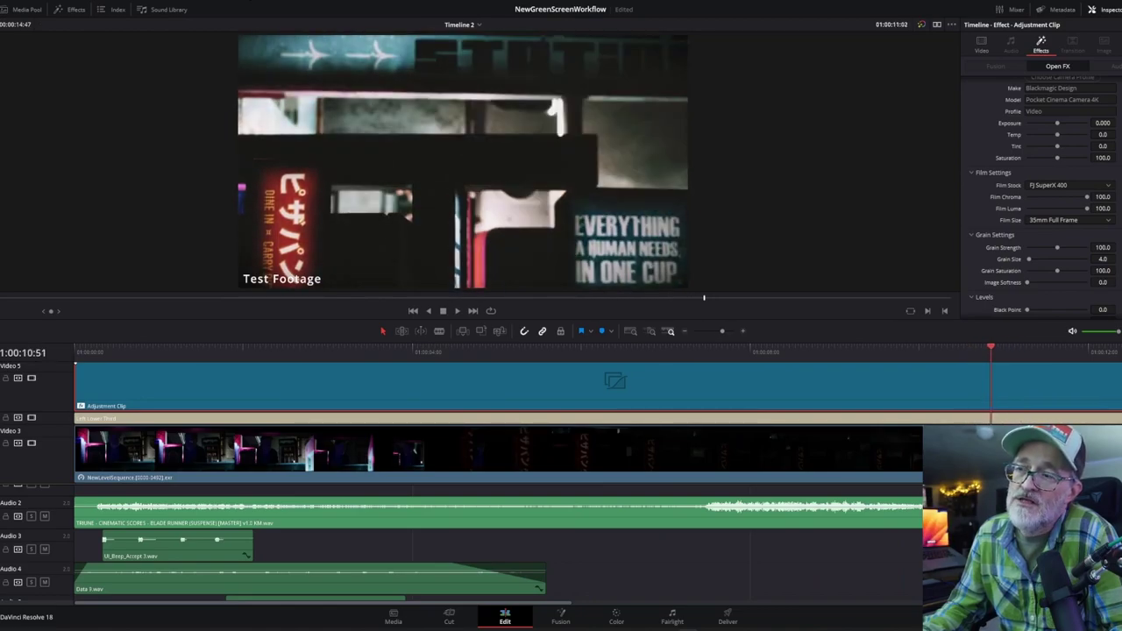
pyautogui.press('l')
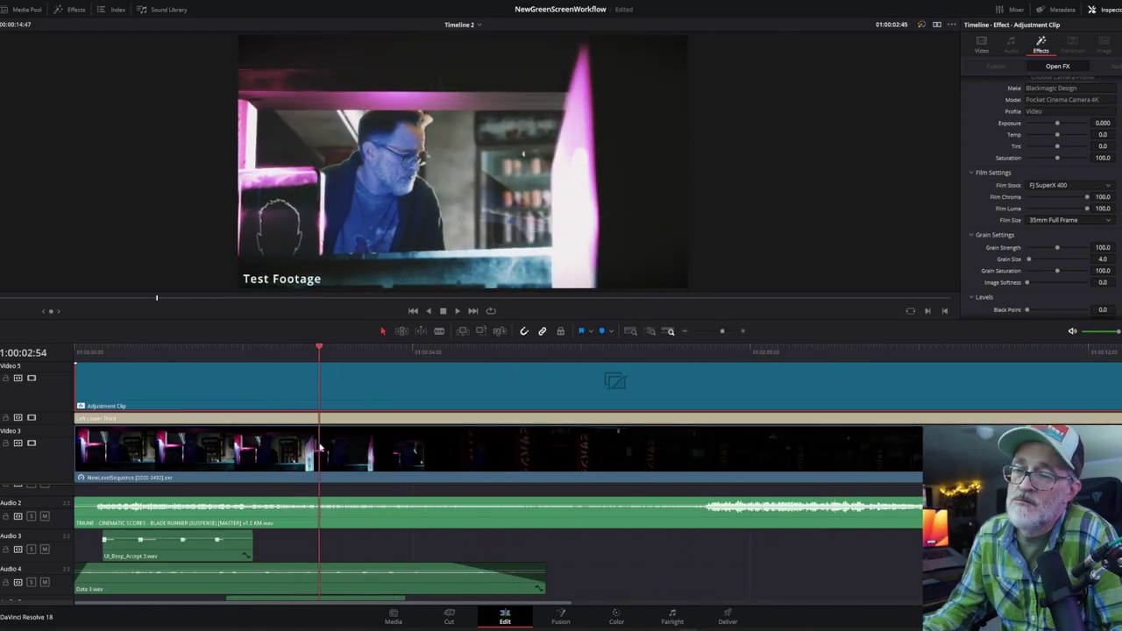
pyautogui.press('l')
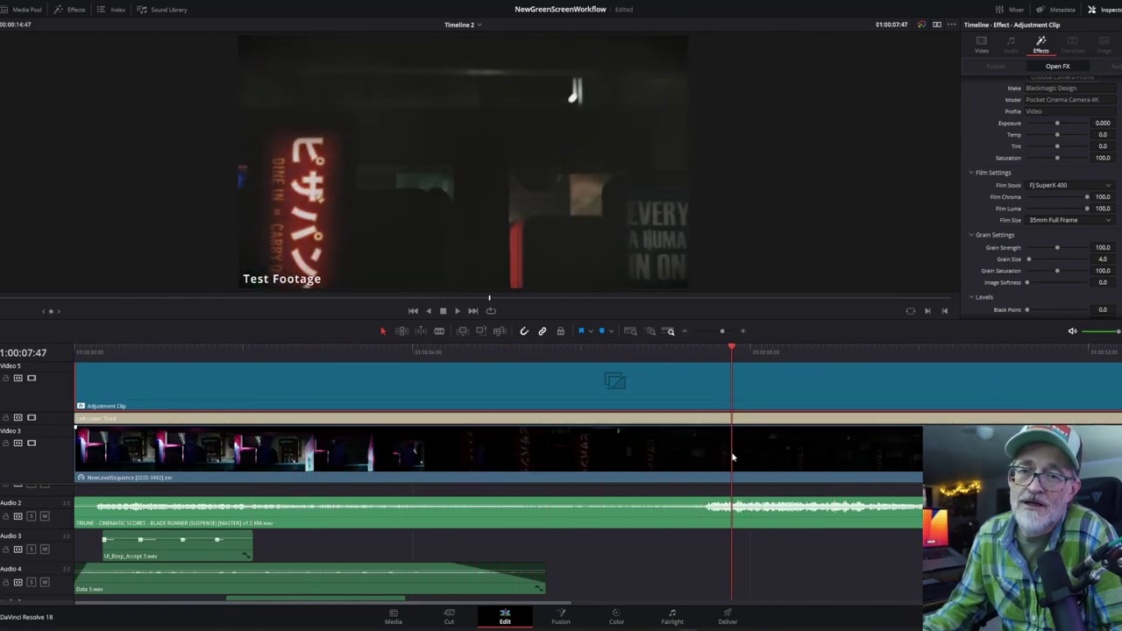